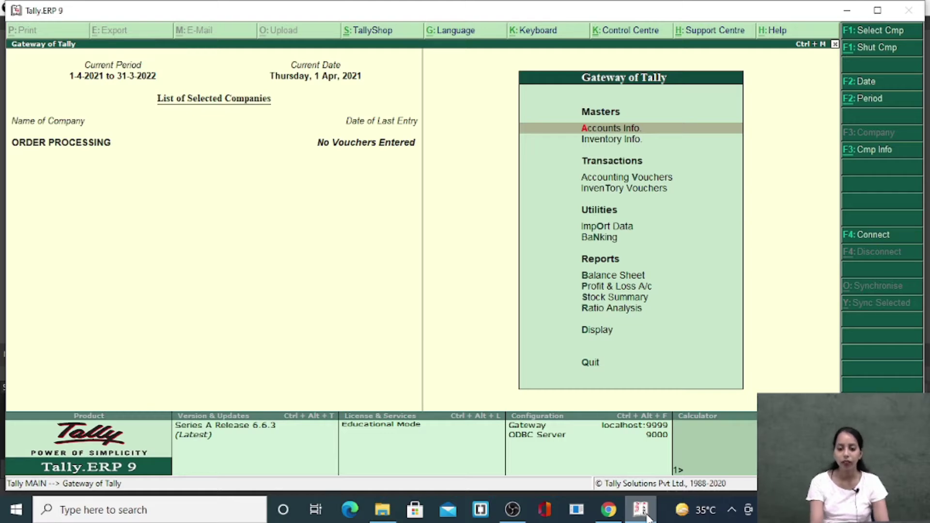
# Enable purchase order processing and sales order processing in the company's Inventory Features
pyautogui.press('F11')
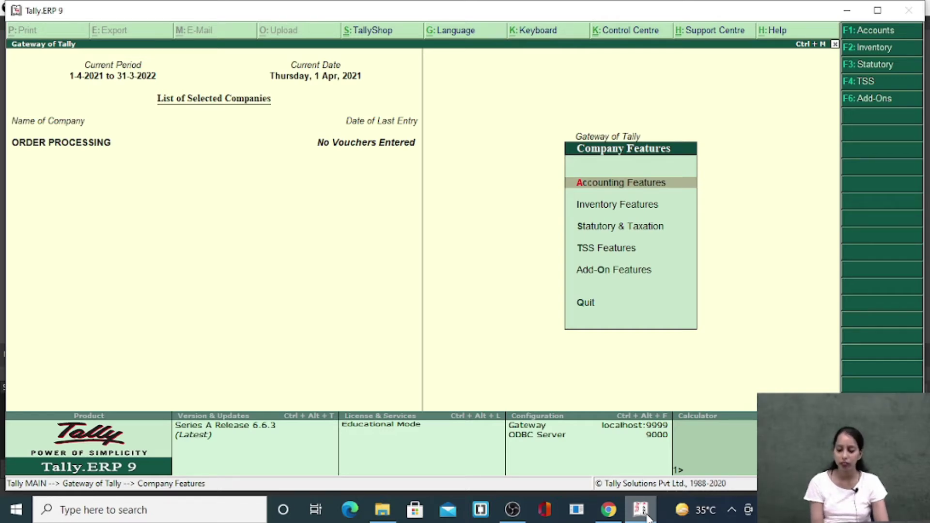
pyautogui.press('Down')
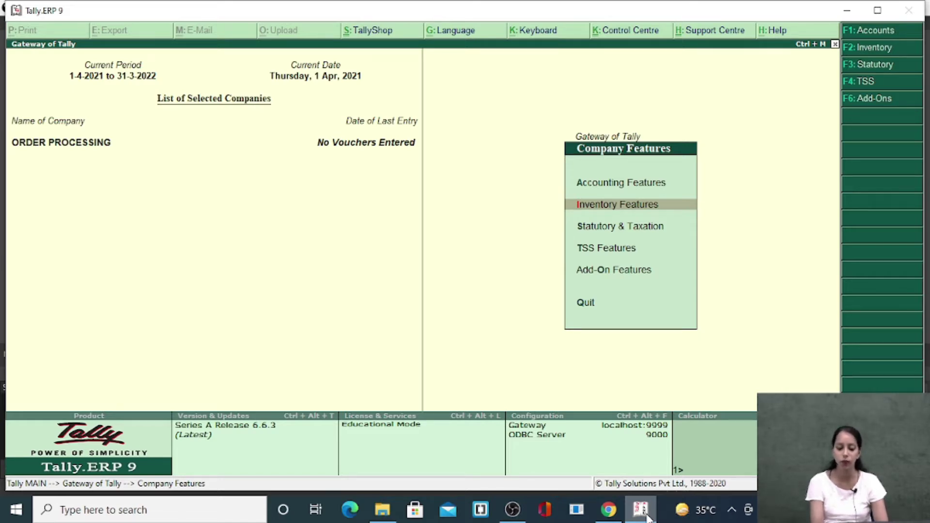
pyautogui.press('Return')
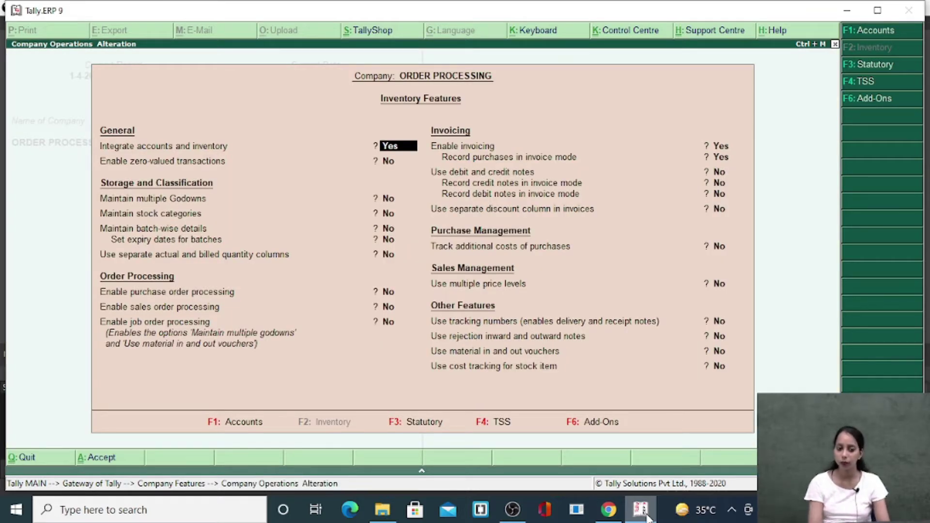
pyautogui.press('Return')
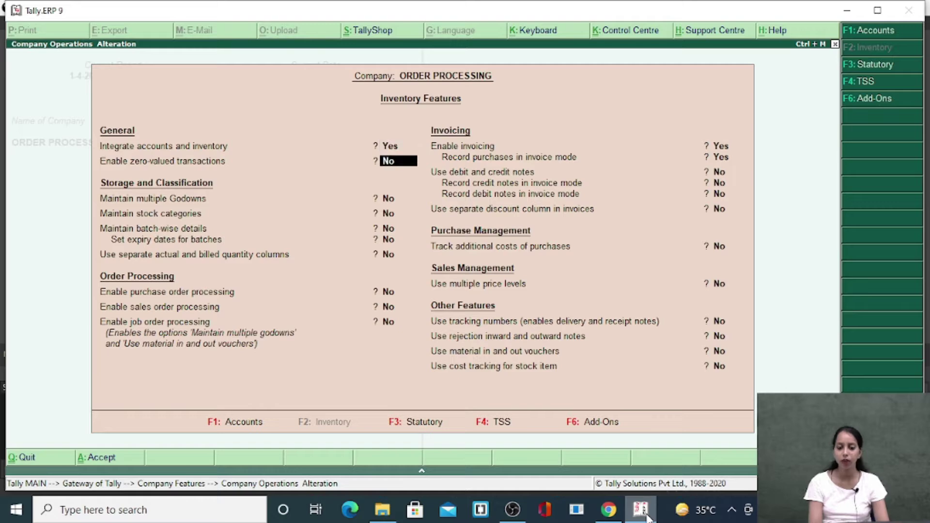
pyautogui.press('Return')
pyautogui.press('Return')
pyautogui.press('Return')
pyautogui.press('Return')
pyautogui.press('Return')
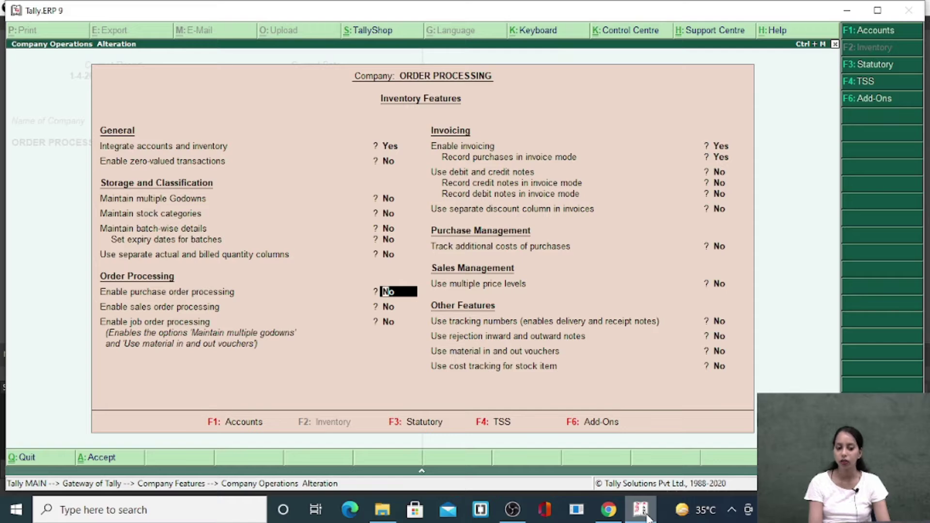
pyautogui.write('y')
pyautogui.press('Return')
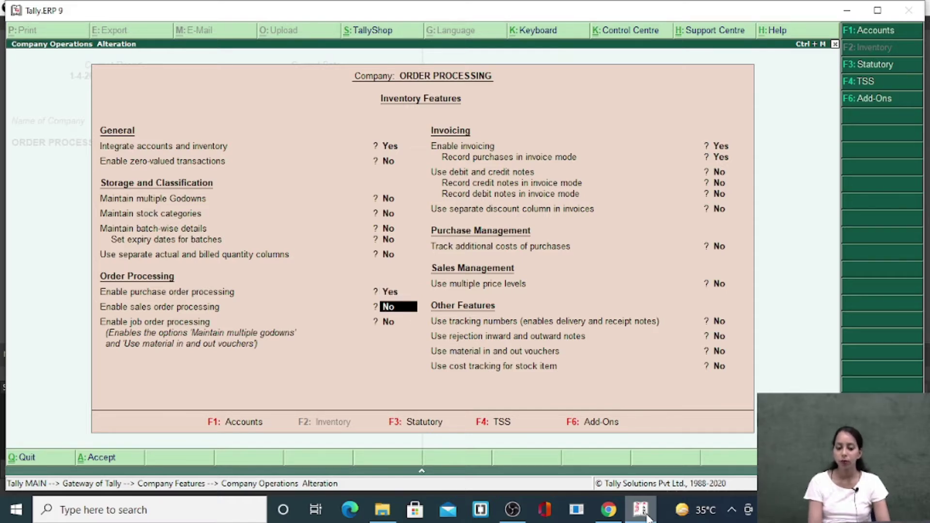
pyautogui.write('y')
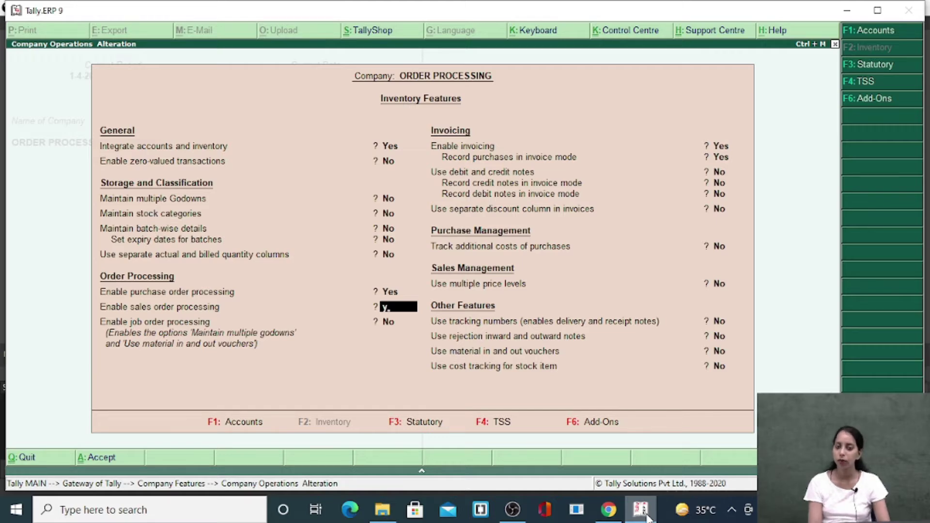
pyautogui.press('Return')
# Enable debit and credit notes, and set both credit notes and debit notes to be recorded in invoice mode
pyautogui.press('Return')
pyautogui.press('Return')
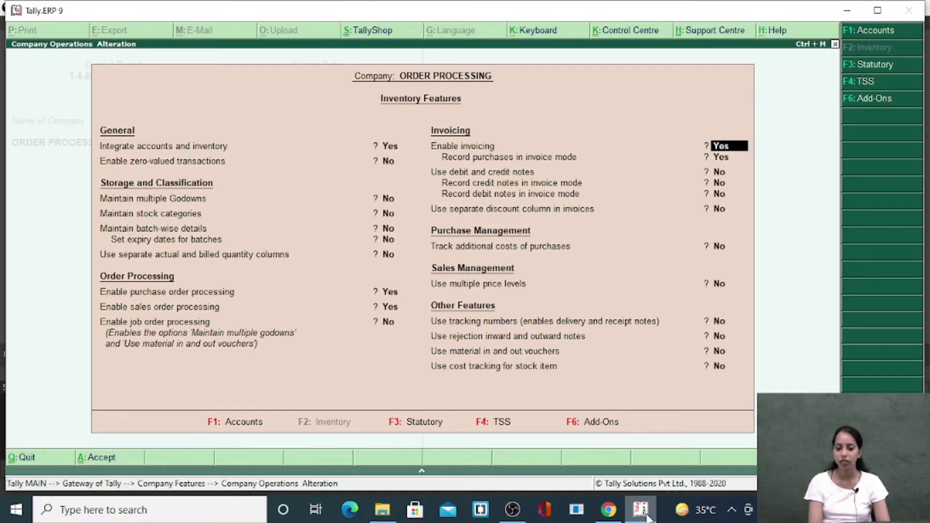
pyautogui.press('Return')
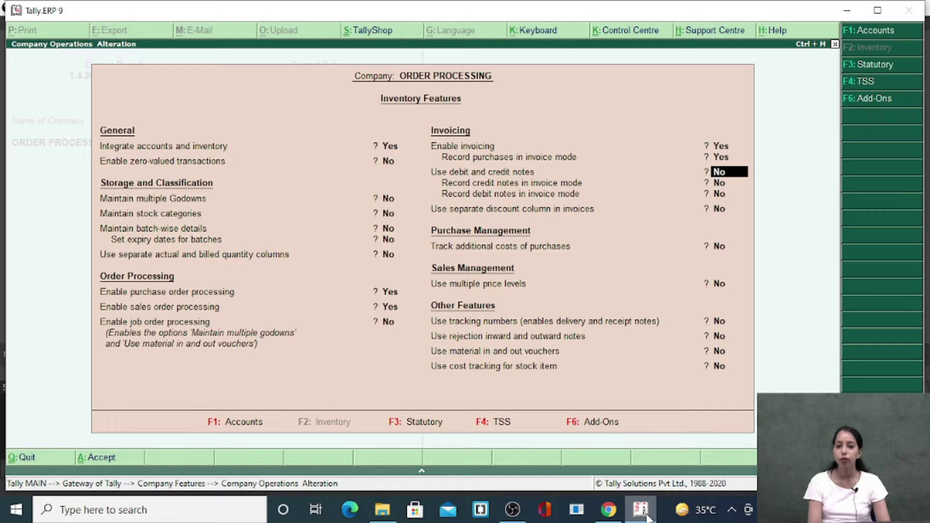
pyautogui.write('y')
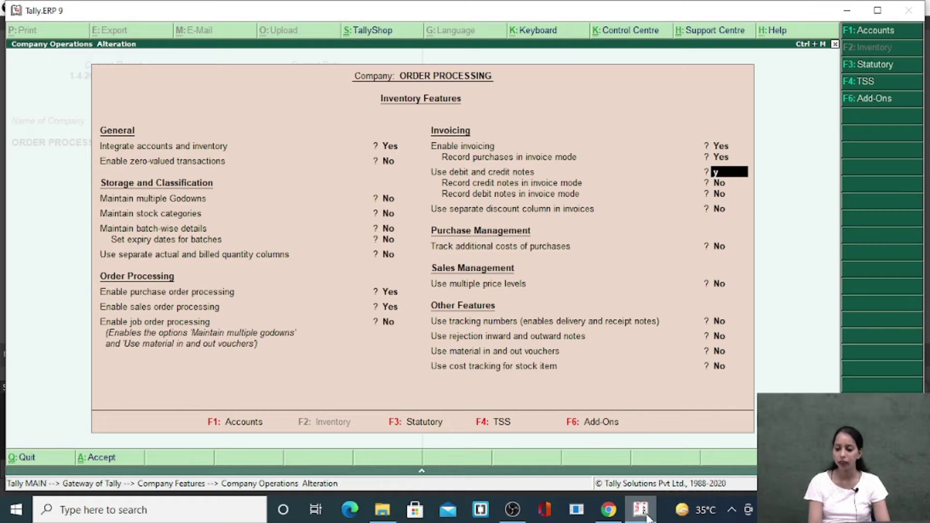
pyautogui.press('Return')
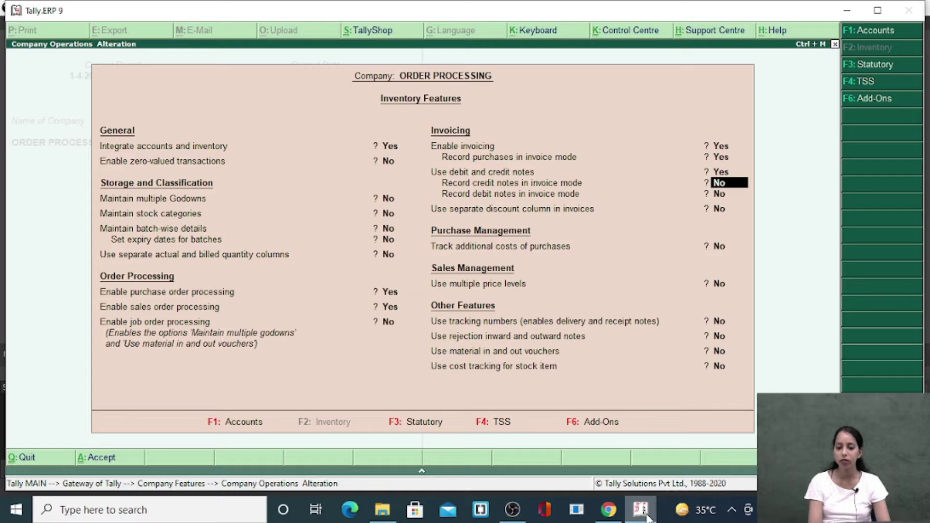
pyautogui.write('y')
pyautogui.press('Return')
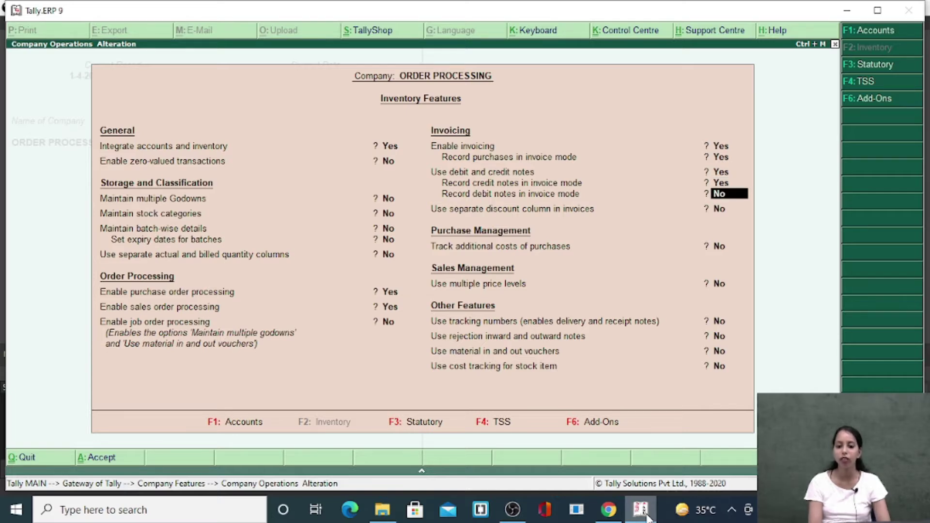
pyautogui.write('y')
pyautogui.press('Return')
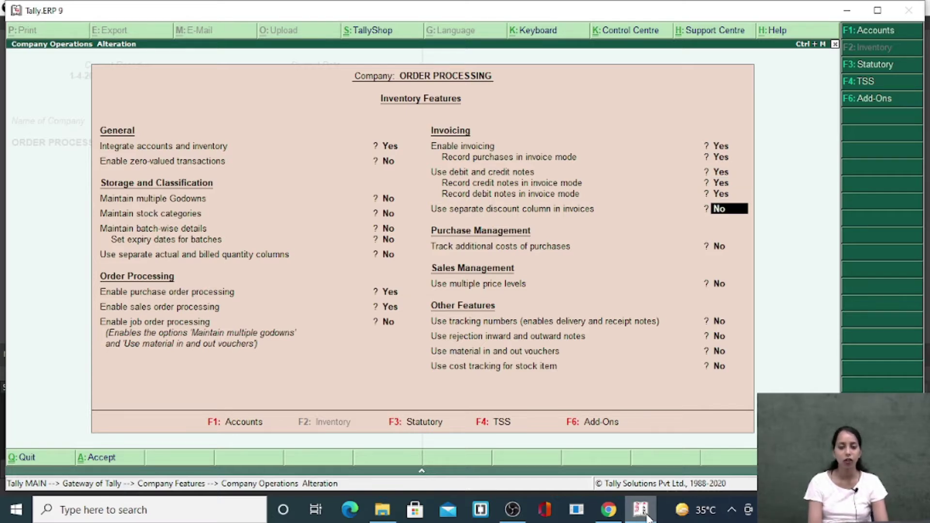
# Enable tracking numbers and rejection inward and outward notes, then save the inventory features and return to the Gateway of Tally
pyautogui.press('Return')
pyautogui.press('Return')
pyautogui.press('Return')
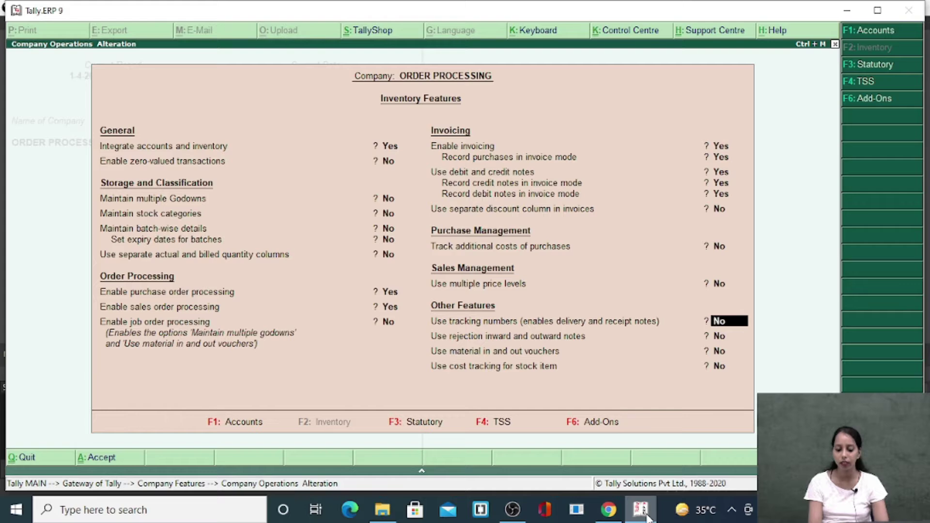
pyautogui.write('y')
pyautogui.press('Return')
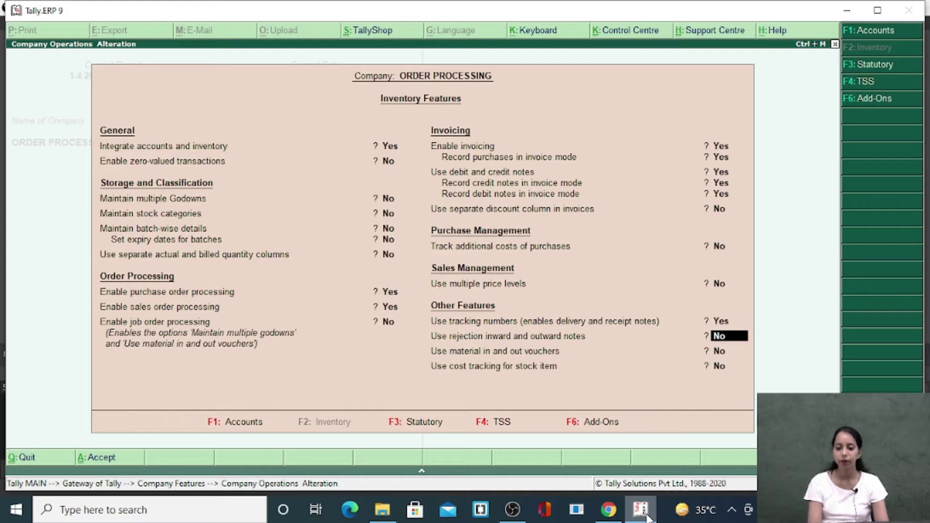
pyautogui.write('y')
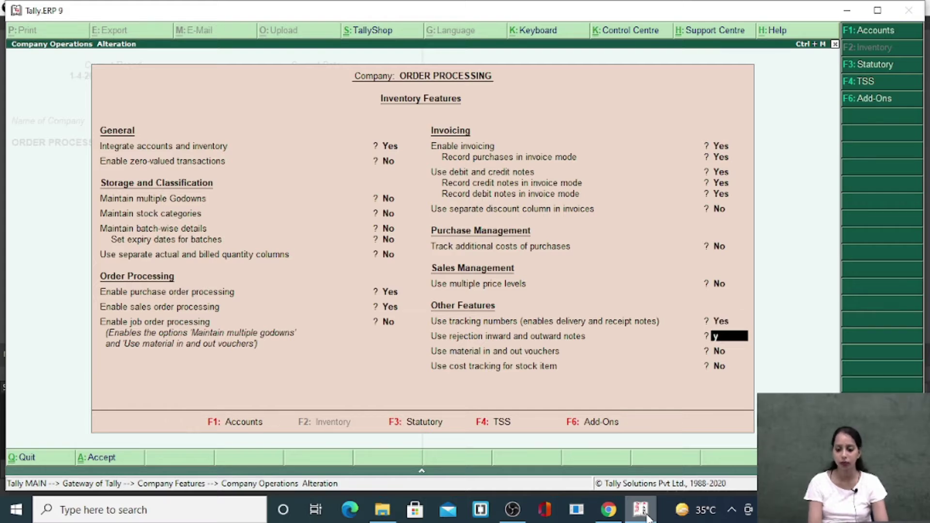
pyautogui.press('Return')
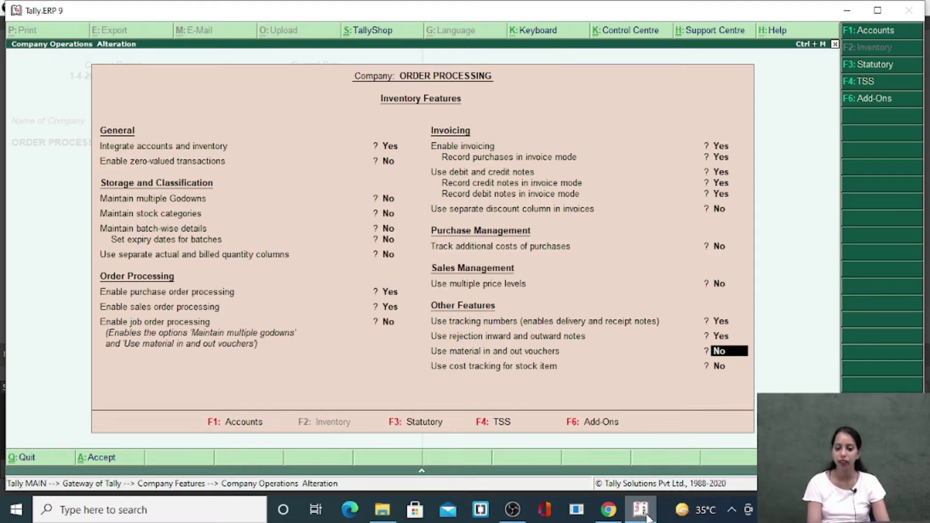
pyautogui.press('Return')
pyautogui.press('Return')
pyautogui.press('Return')
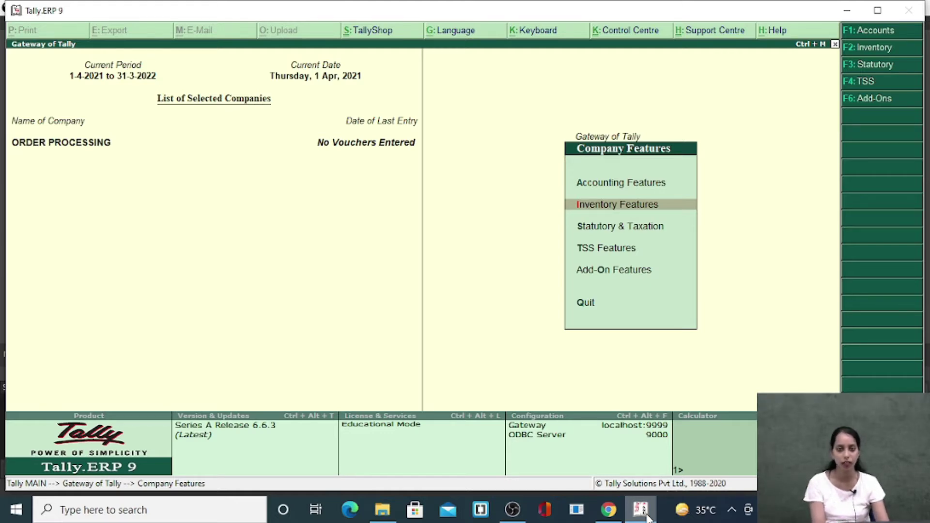
pyautogui.press('Escape')
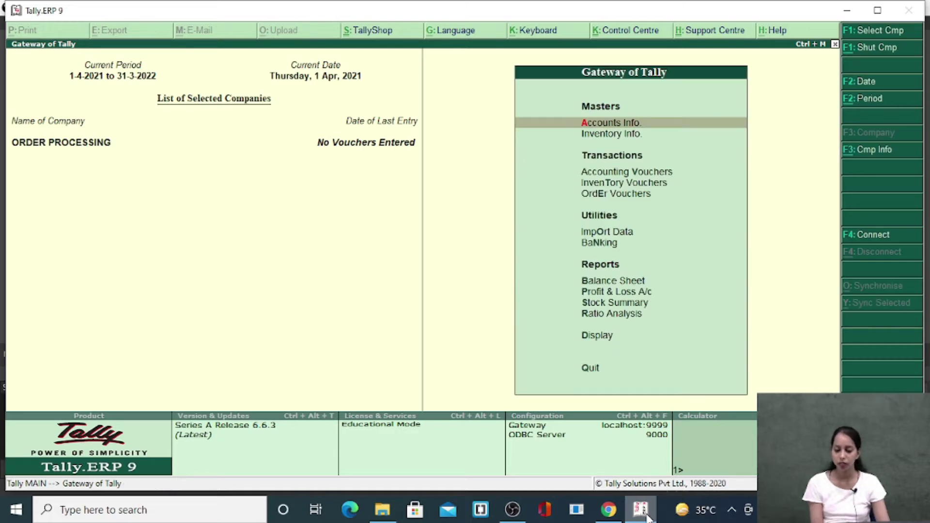
# Open inventory voucher entry and switch to a new purchase order voucher
pyautogui.press('Down')
pyautogui.press('Down')
pyautogui.press('Down')
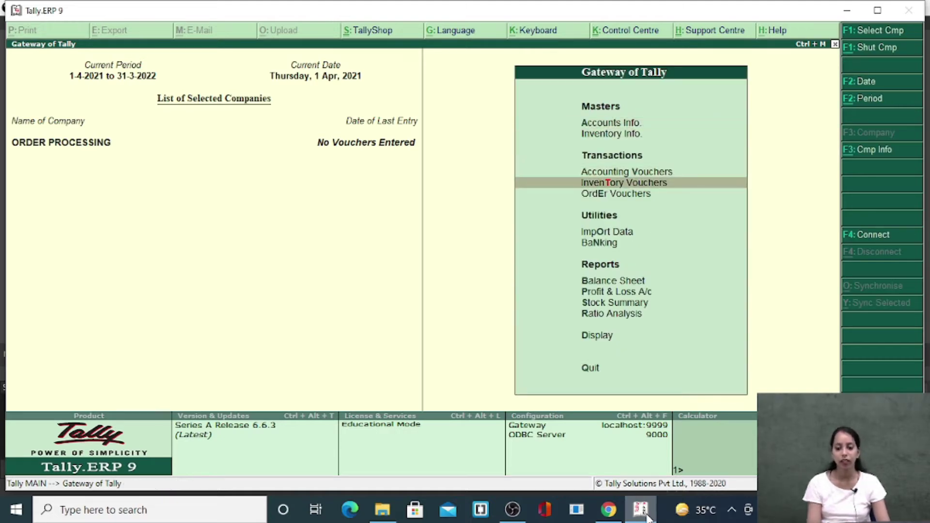
pyautogui.press('Return')
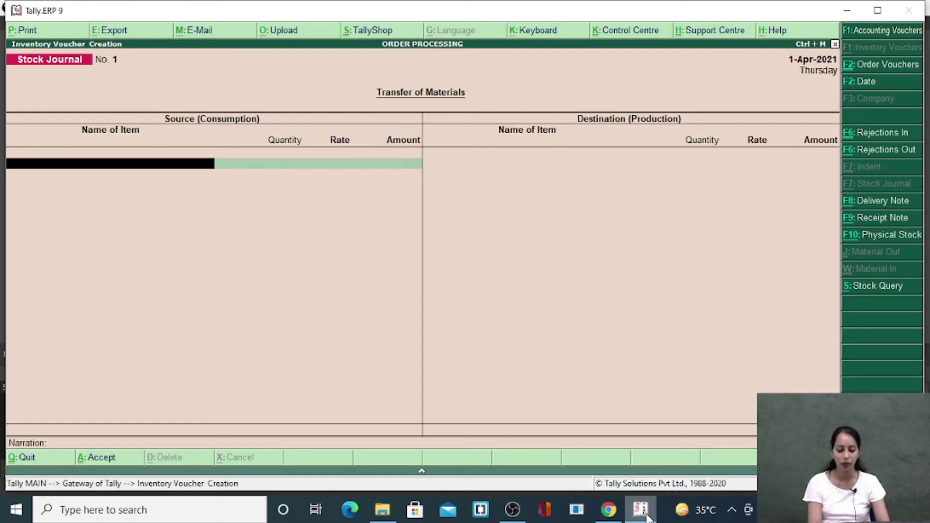
pyautogui.hotkey('ctrl', 'F9')
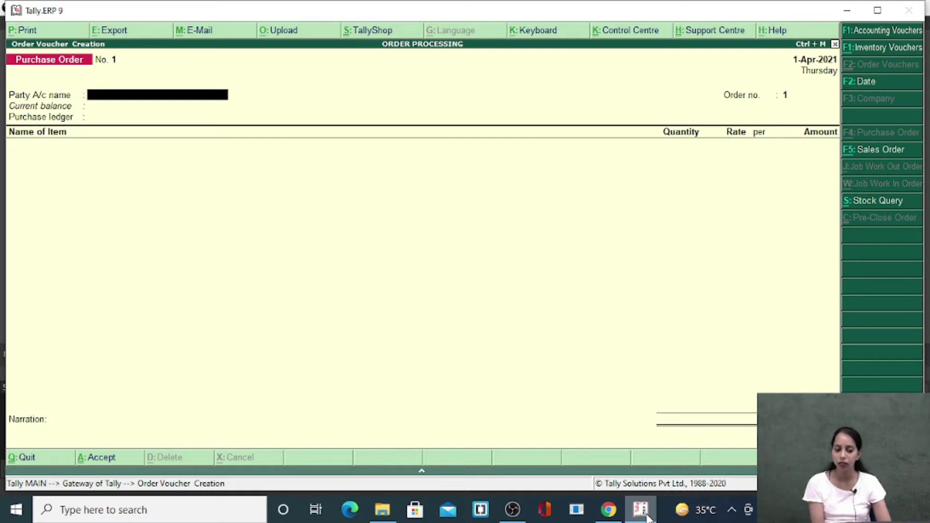
# Create the party ledger Abc Ltd under Sundry Creditors from the purchase order, keeping the other ledger defaults
pyautogui.hotkey('alt', 'c')
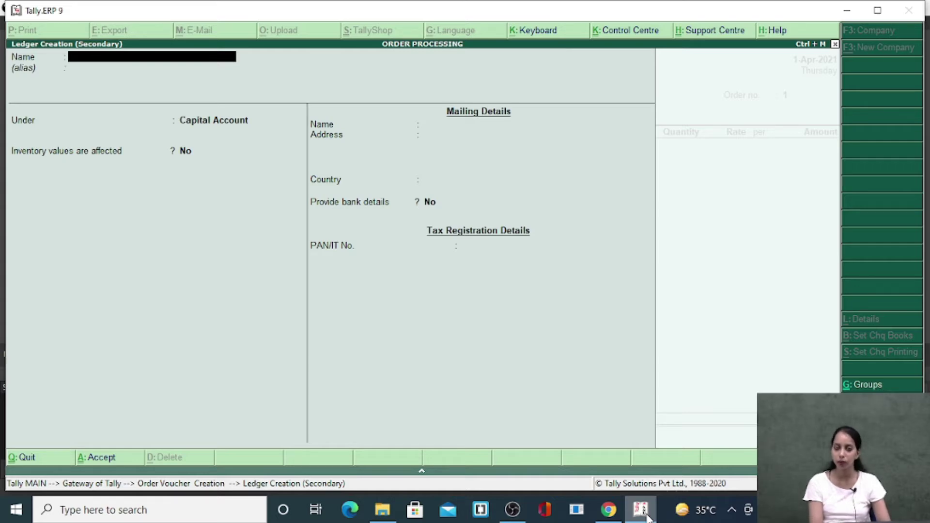
pyautogui.write('Abc Ltd')
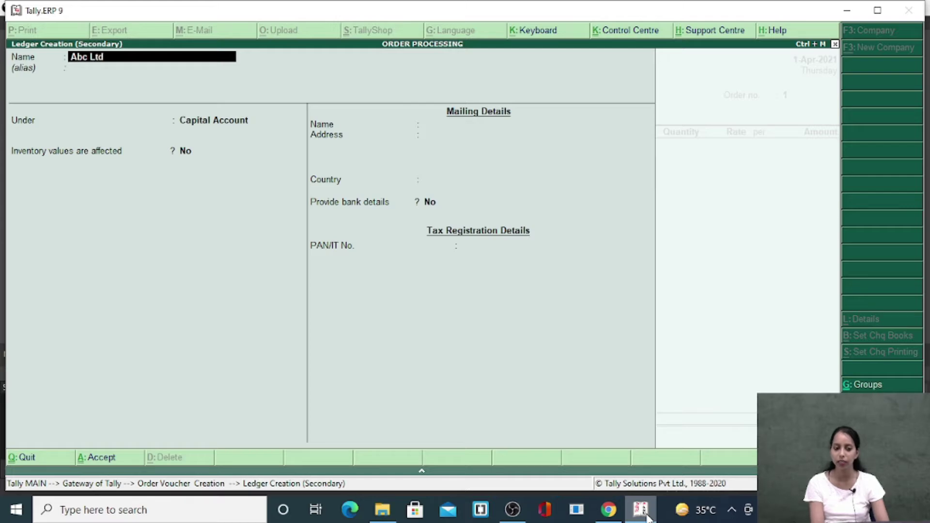
pyautogui.press('Return')
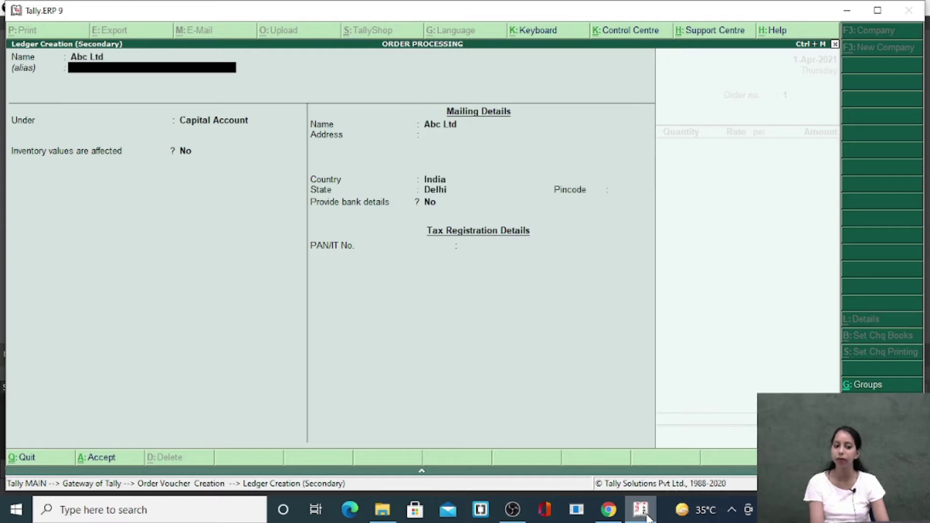
pyautogui.press('Return')
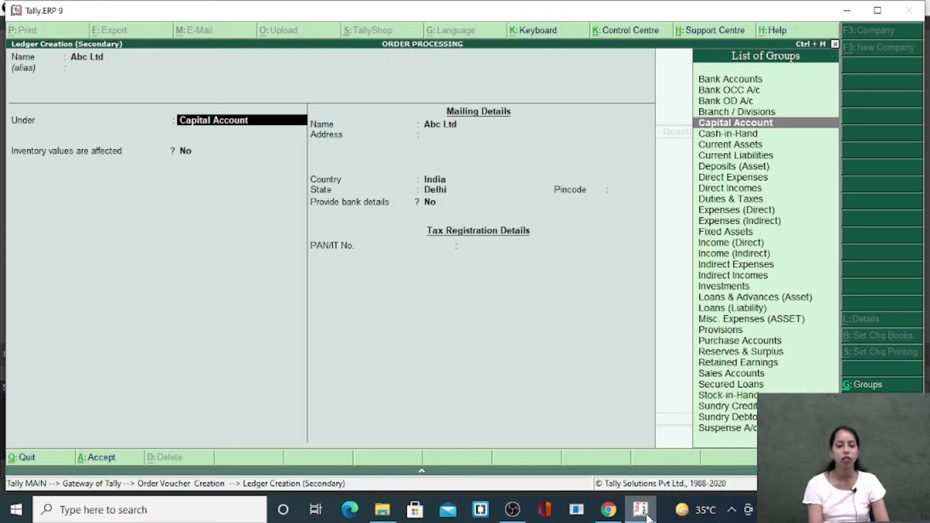
pyautogui.write('Sun')
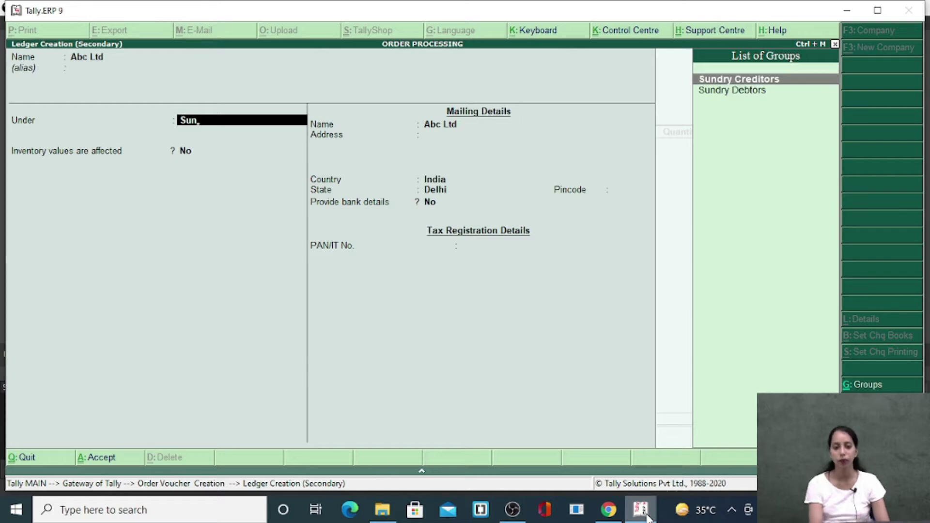
pyautogui.press('Return')
pyautogui.press('Return')
pyautogui.press('Return')
pyautogui.press('Return')
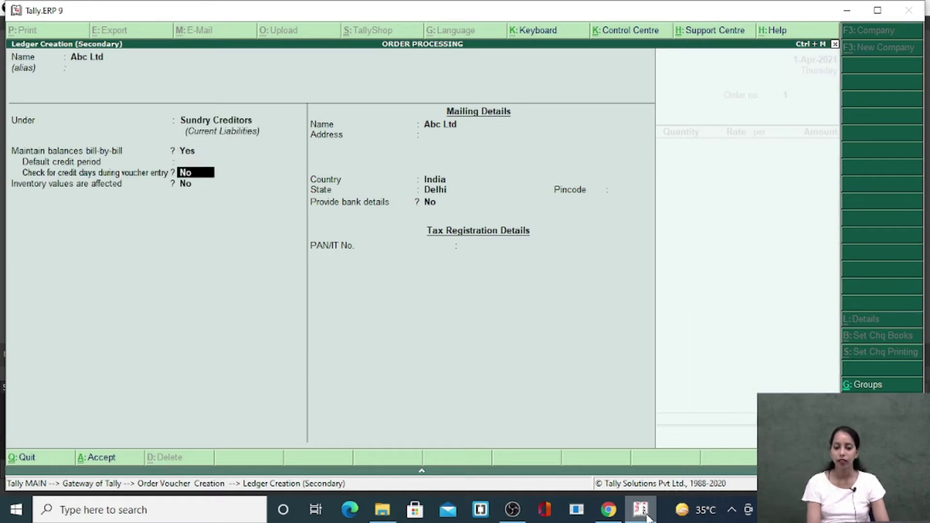
pyautogui.press('Return')
pyautogui.press('Return')
pyautogui.press('Return')
pyautogui.press('Return')
pyautogui.press('Return')
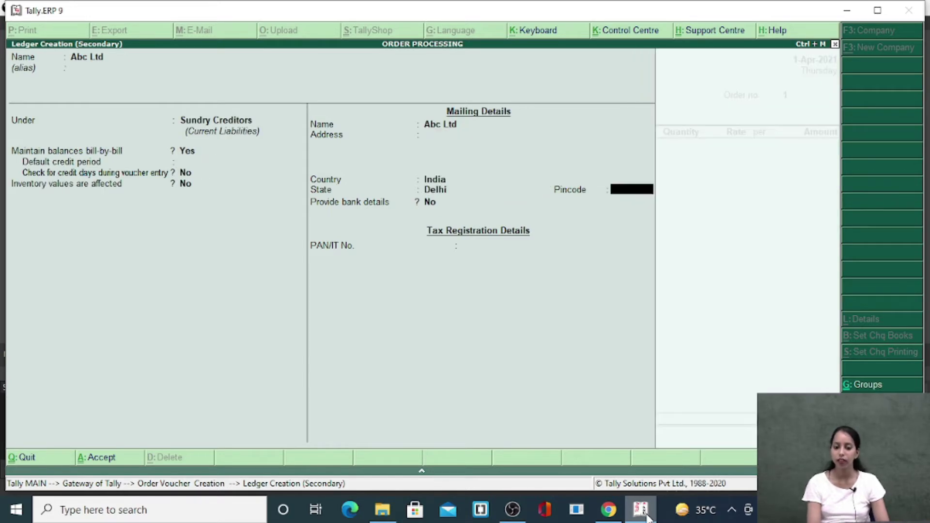
pyautogui.press('Return')
pyautogui.press('Return')
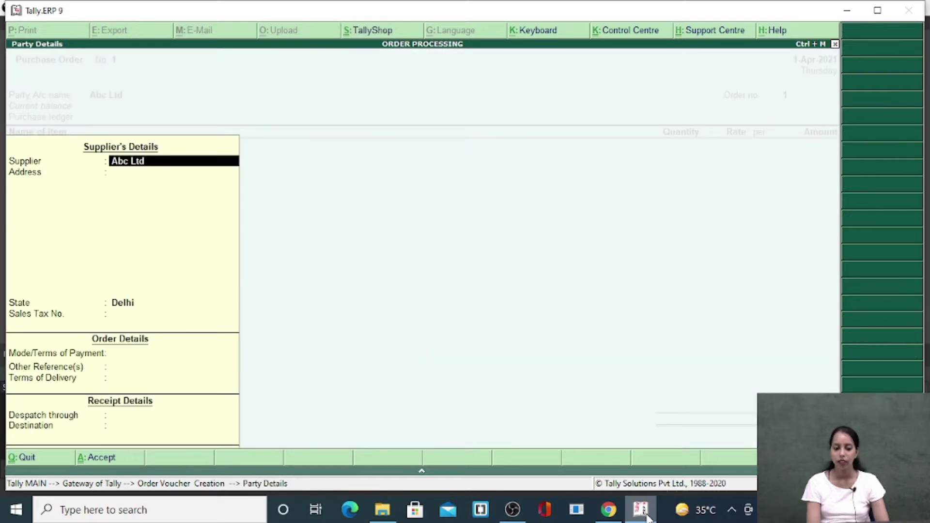
# Accept Abc Ltd's supplier details, leaving the order and receipt details blank
pyautogui.press('Return')
pyautogui.press('Return')
pyautogui.press('Return')
pyautogui.press('Return')
pyautogui.press('Return')
pyautogui.press('Return')
pyautogui.press('Return')
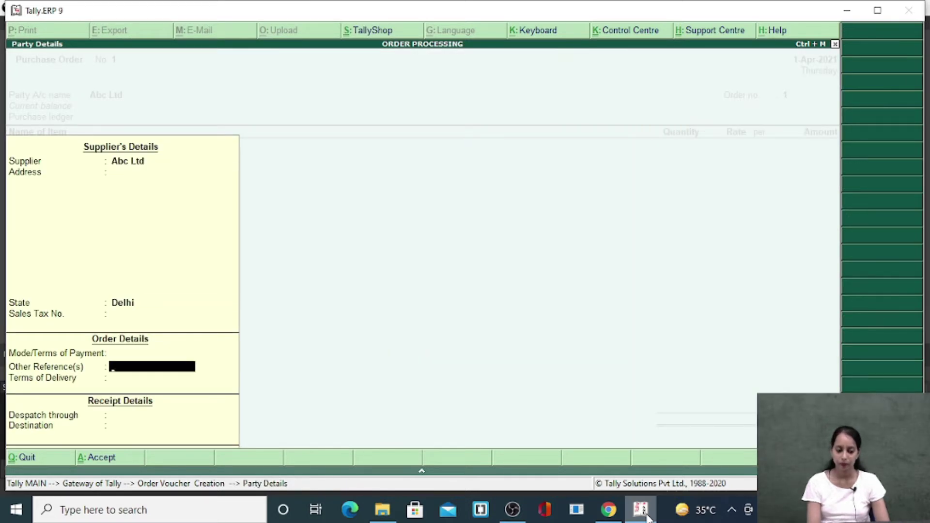
pyautogui.press('Return')
pyautogui.press('Return')
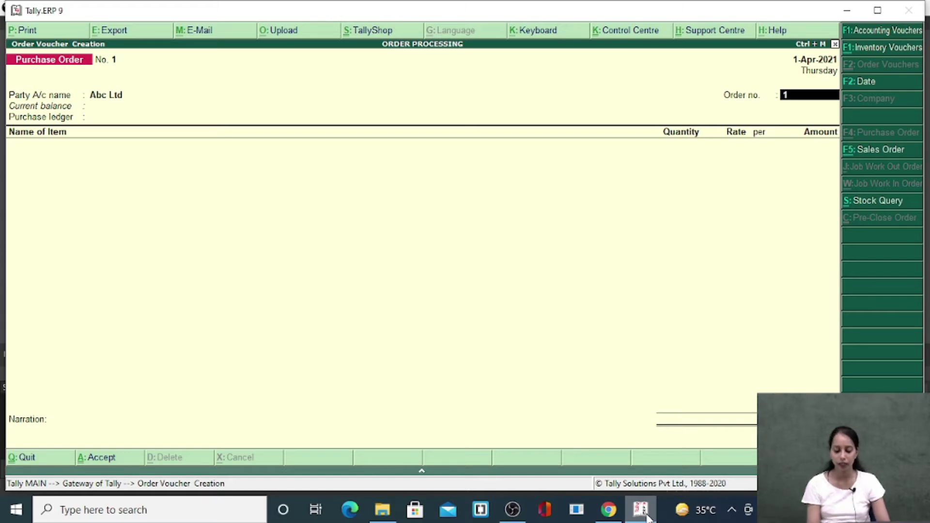
# Enter the supplier's order number in the purchase order for Abc Ltd
pyautogui.write('AB C')
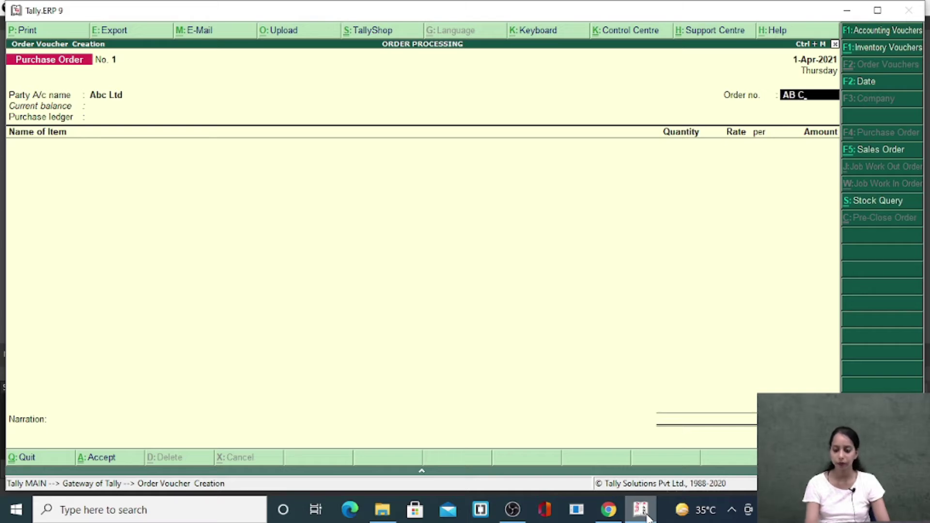
pyautogui.press('BackSpace')
pyautogui.write('c')
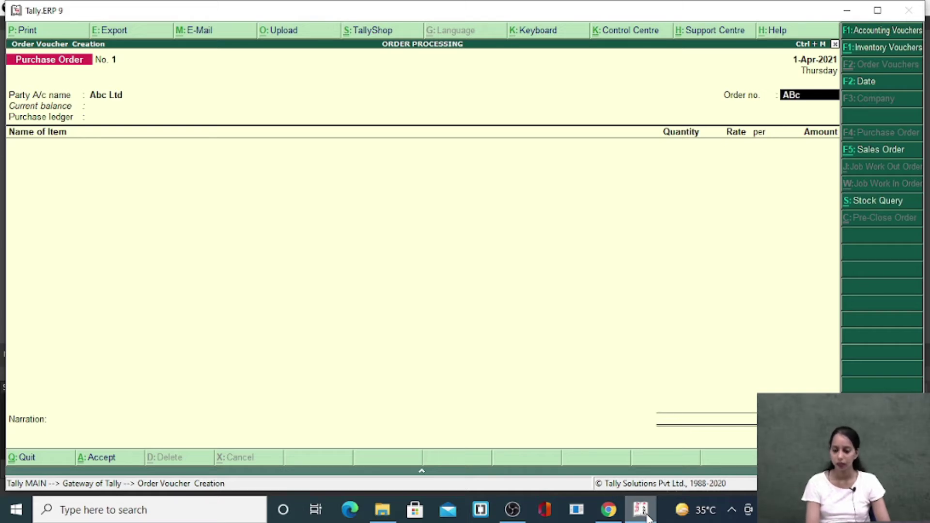
pyautogui.press('BackSpace')
pyautogui.write('C/')
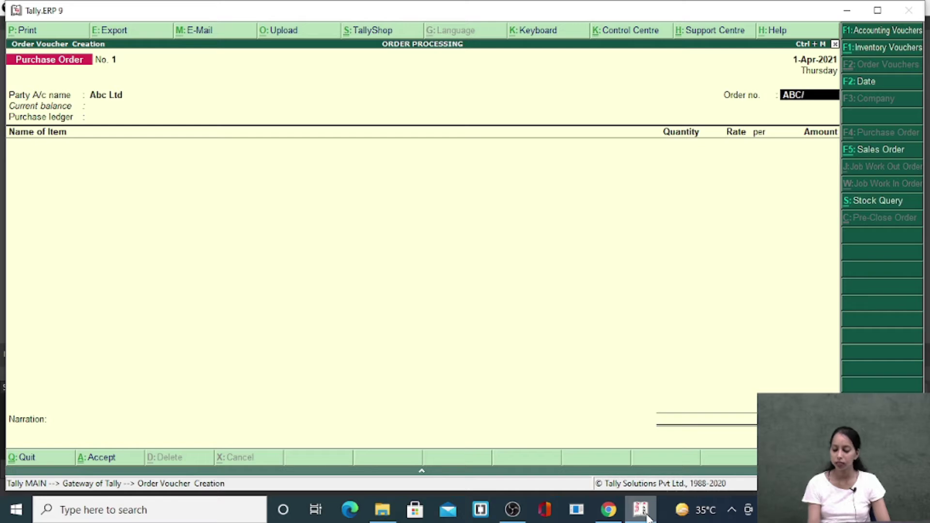
pyautogui.write('001')
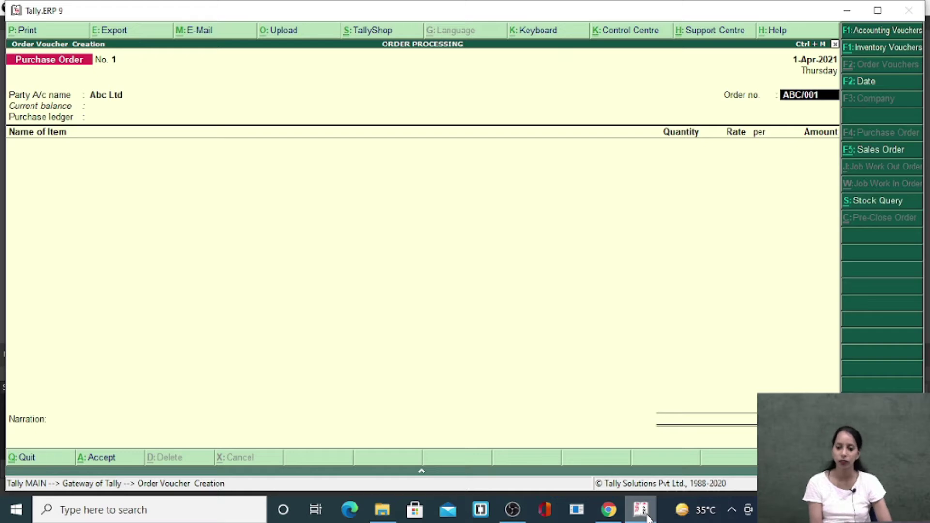
pyautogui.press('Return')
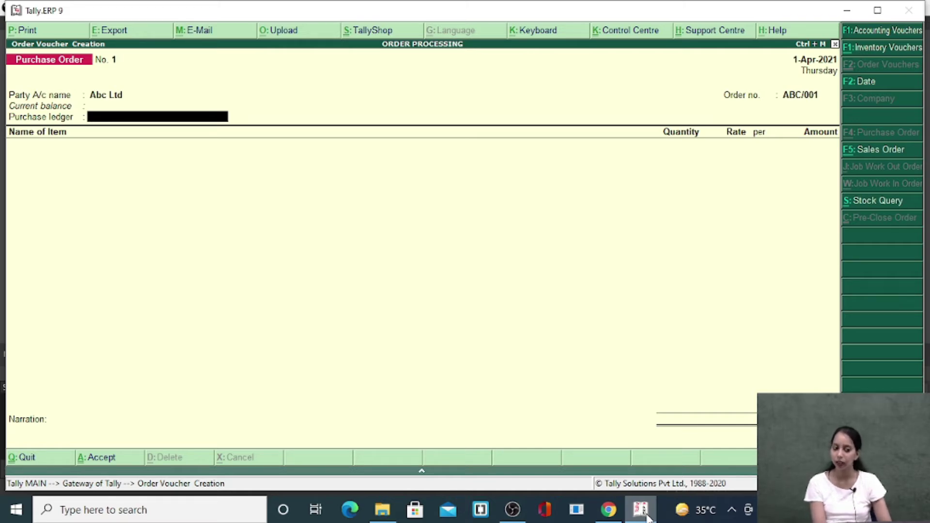
# Create the purchase ledger Purchase A/c under Purchase Accounts from the purchase order, keeping the other ledger defaults
pyautogui.hotkey('alt', 'c')
pyautogui.write('Purchase')
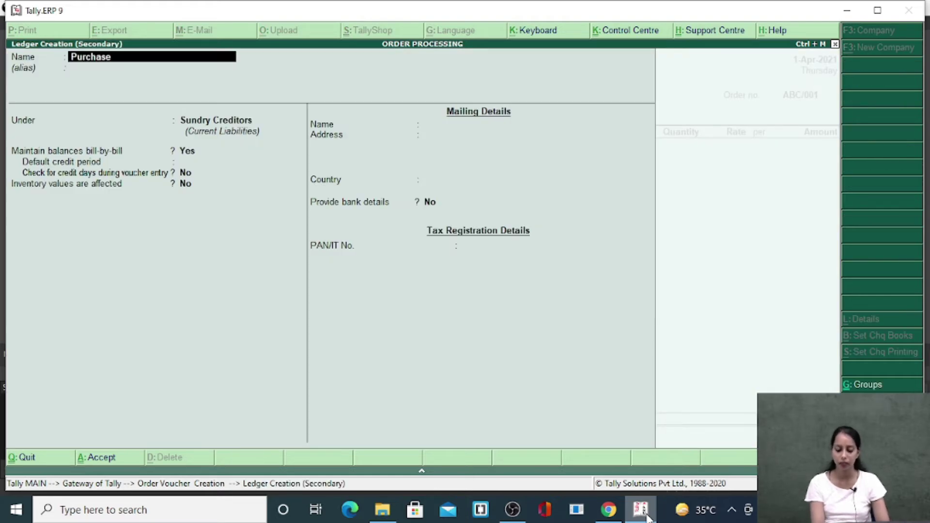
pyautogui.write(' A/c')
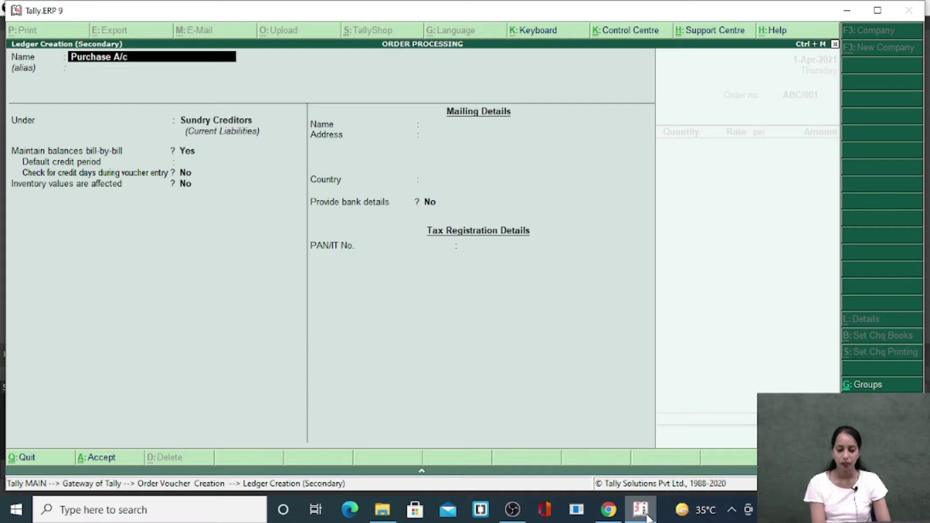
pyautogui.press('Return')
pyautogui.write('Pur')
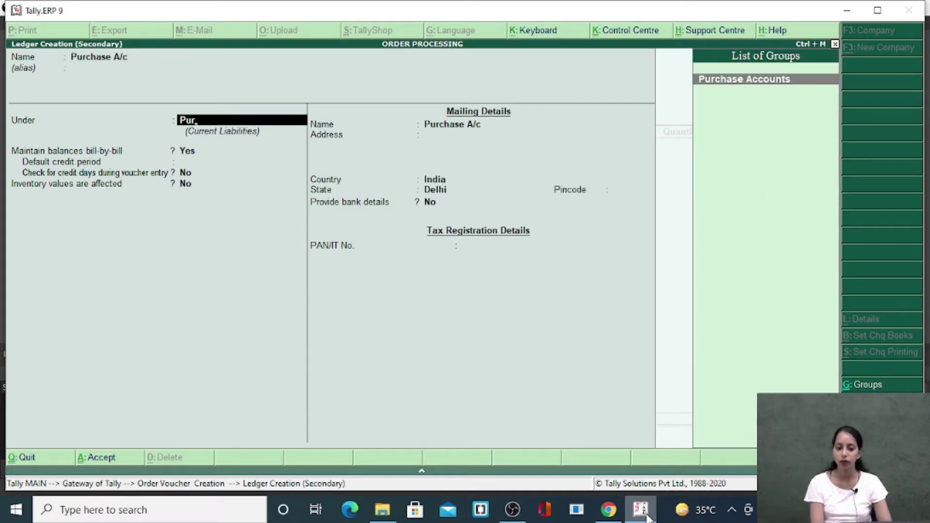
pyautogui.press('Return')
pyautogui.press('Return')
pyautogui.press('Return')
pyautogui.press('Return')
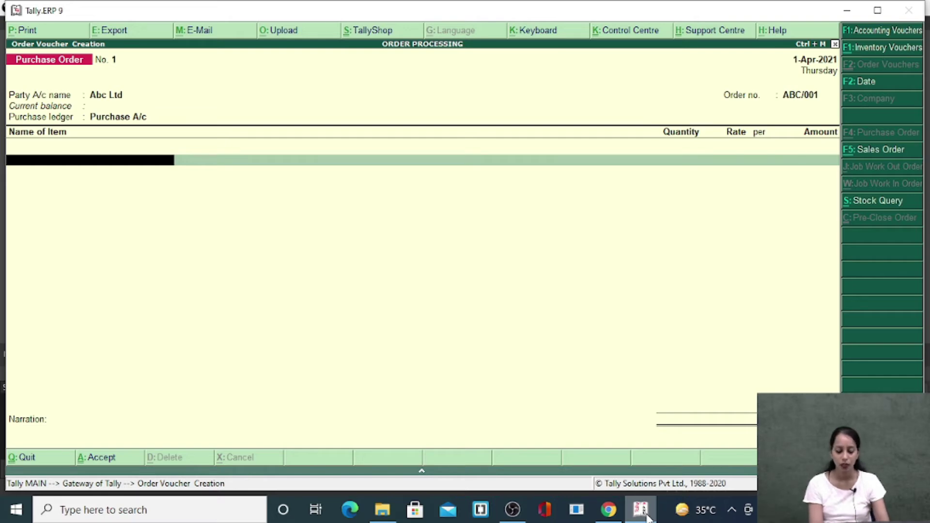
# Start a new stock item named Shirts under Primary from the purchase order's first item line
pyautogui.hotkey('alt', 'c')
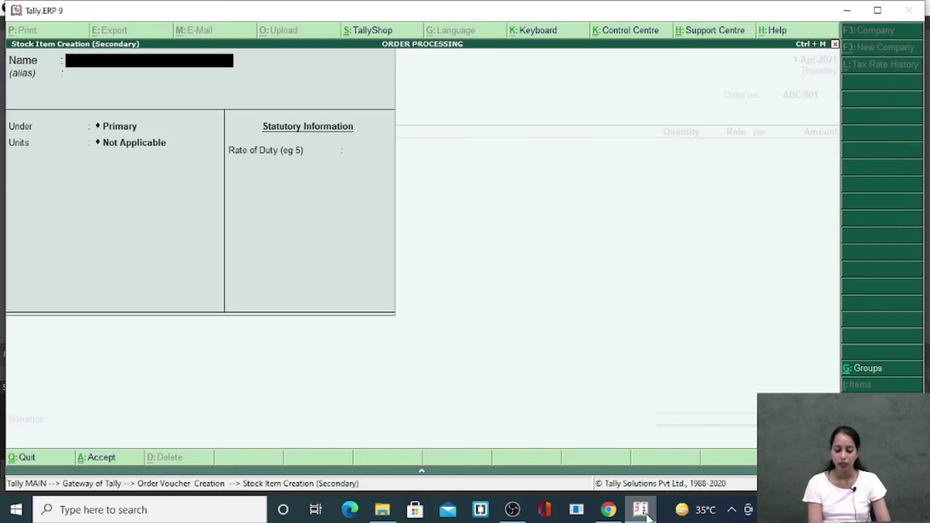
pyautogui.write('Shirts')
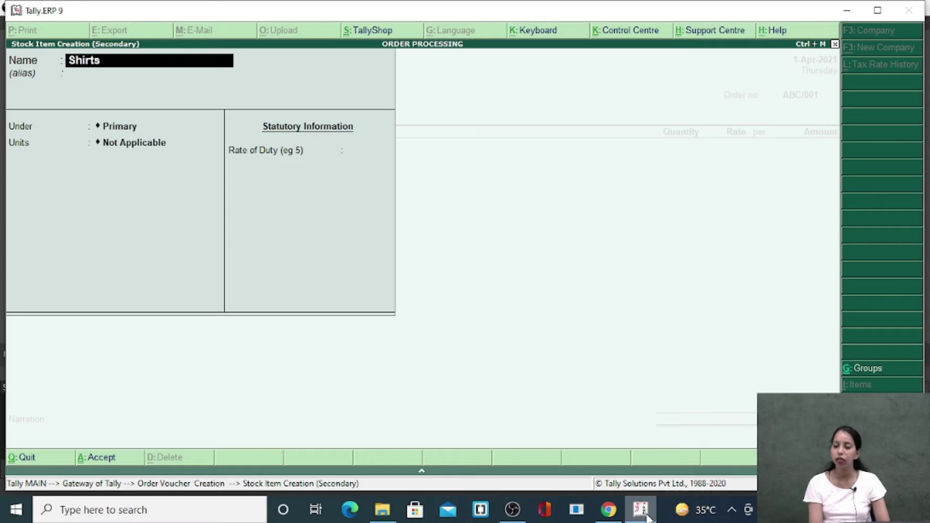
pyautogui.press('Return')
pyautogui.press('Return')
pyautogui.press('Return')
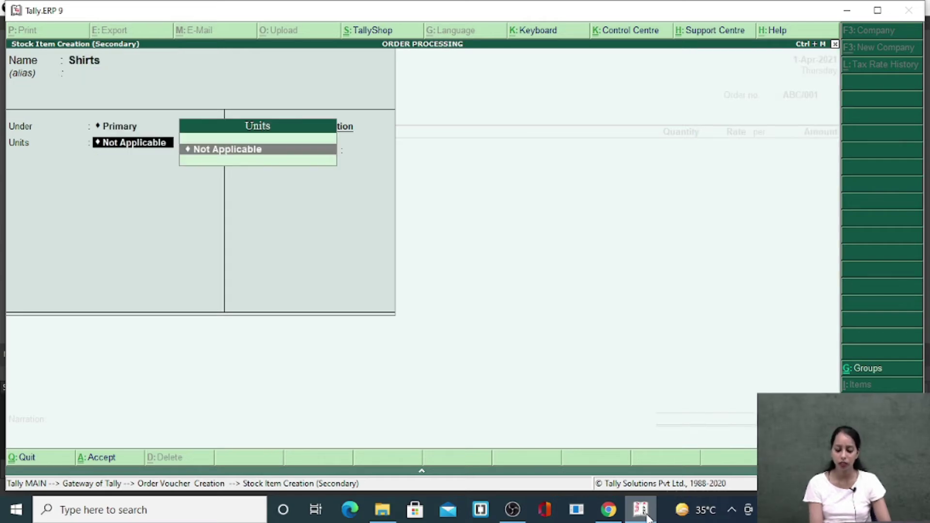
# Create the simple unit pcs with 0 decimal places for Shirts, then save the item with no duty rate, due on 1-Apr-2021
pyautogui.hotkey('alt', 'c')
pyautogui.write('pcs')
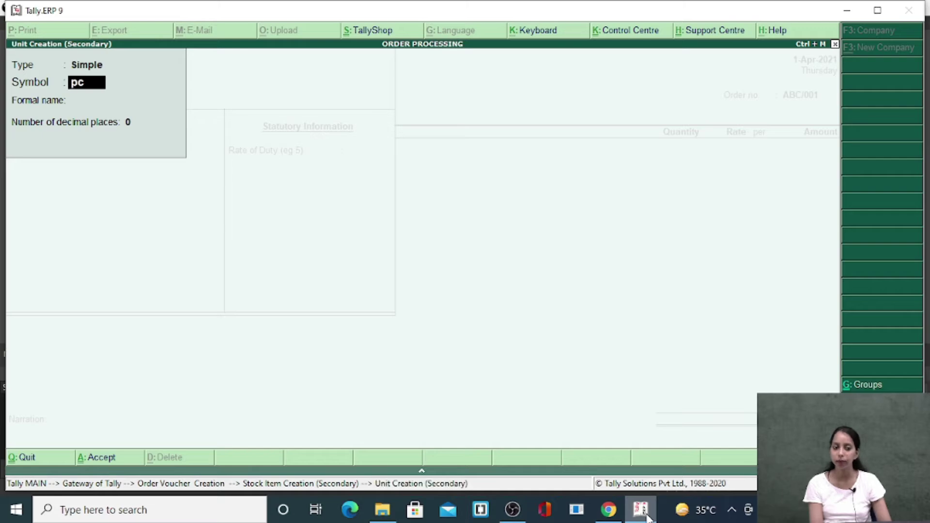
pyautogui.press('Return')
pyautogui.press('Return')
pyautogui.press('Return')
pyautogui.press('Return')
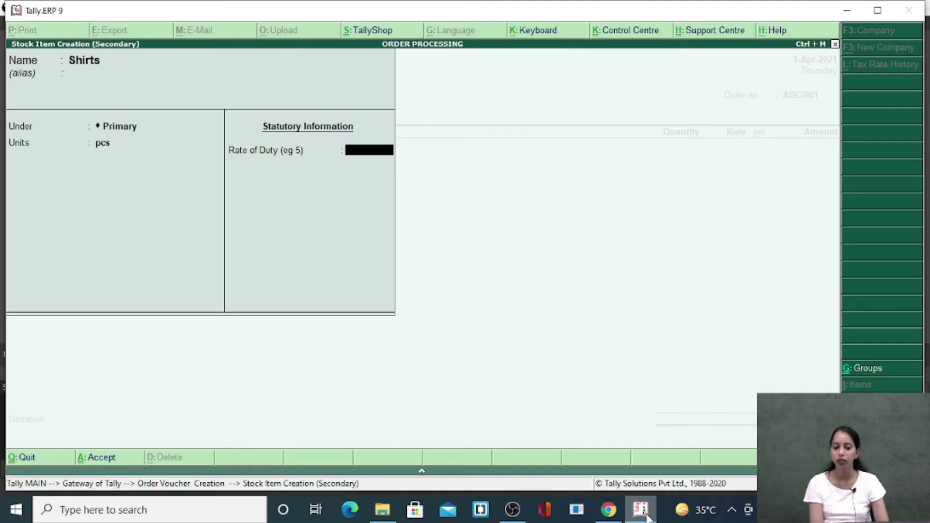
pyautogui.press('Return')
pyautogui.press('Return')
pyautogui.press('Return')
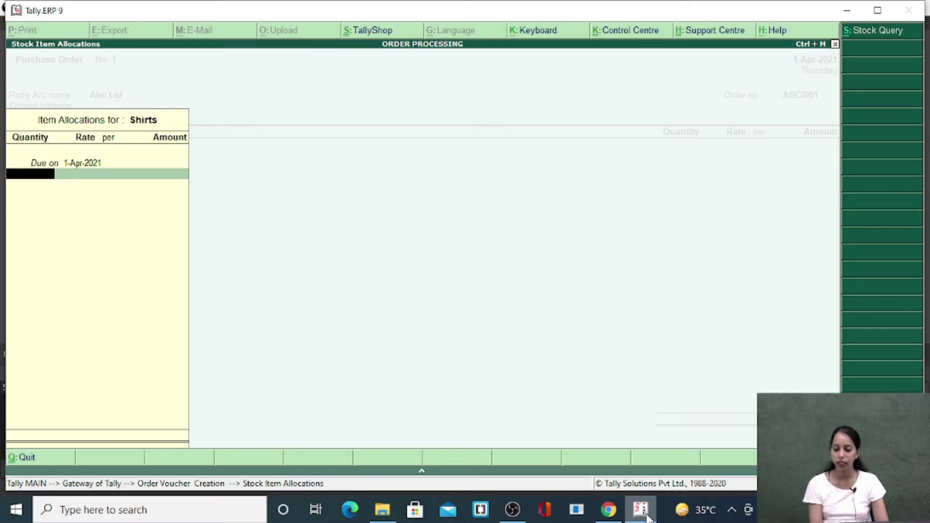
# Order 50 pcs of Shirts at a rate of 500 per piece and complete the item allocation
pyautogui.write('50')
pyautogui.press('Return')
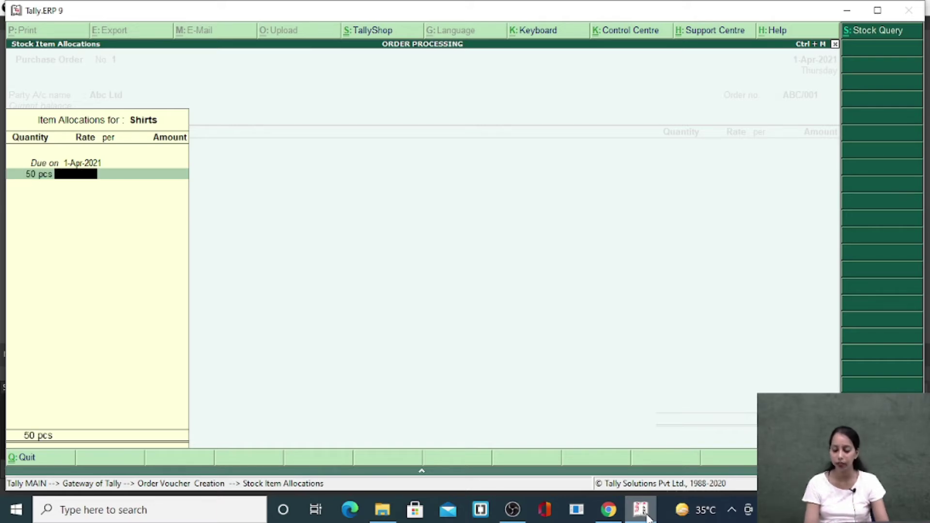
pyautogui.write('500')
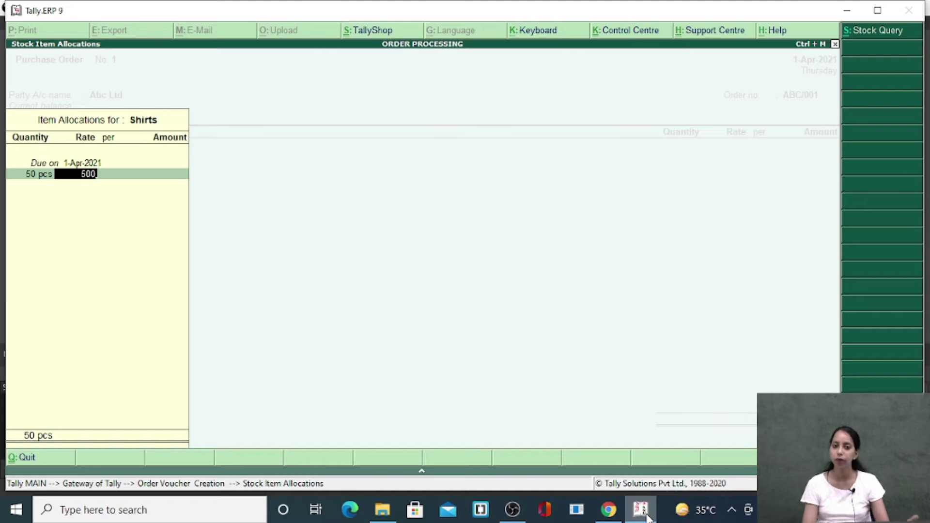
pyautogui.press('Return')
pyautogui.press('Return')
pyautogui.press('Return')
pyautogui.press('Return')
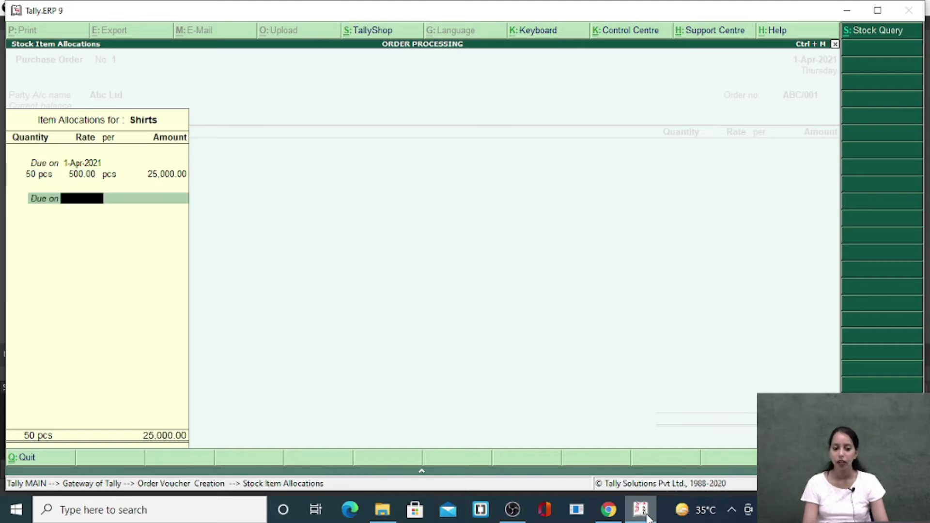
pyautogui.press('Return')
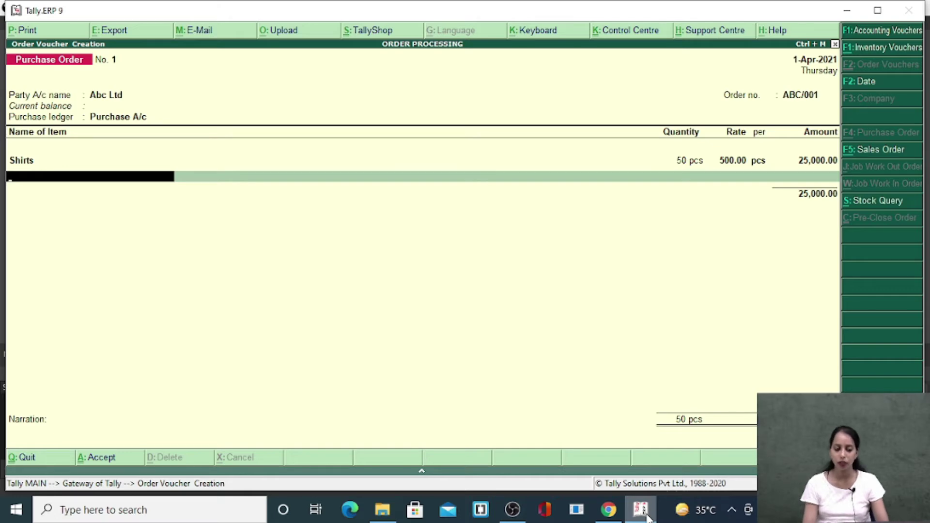
# Create the stock item Tshirts under Primary with the unit pcs, leaving the duty rate blank
pyautogui.hotkey('alt', 'c')
pyautogui.write('Ts')
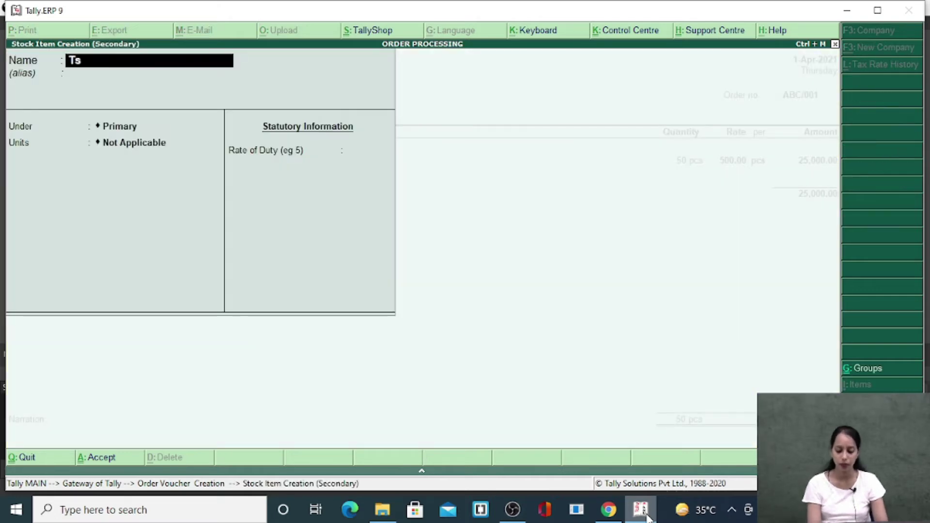
pyautogui.write('hirts')
pyautogui.press('Return')
pyautogui.press('Return')
pyautogui.press('Return')
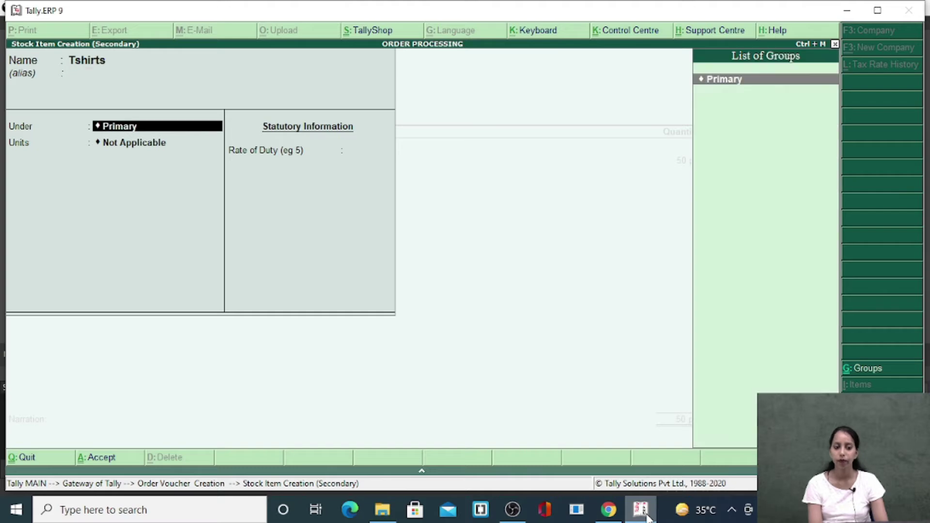
pyautogui.press('Down')
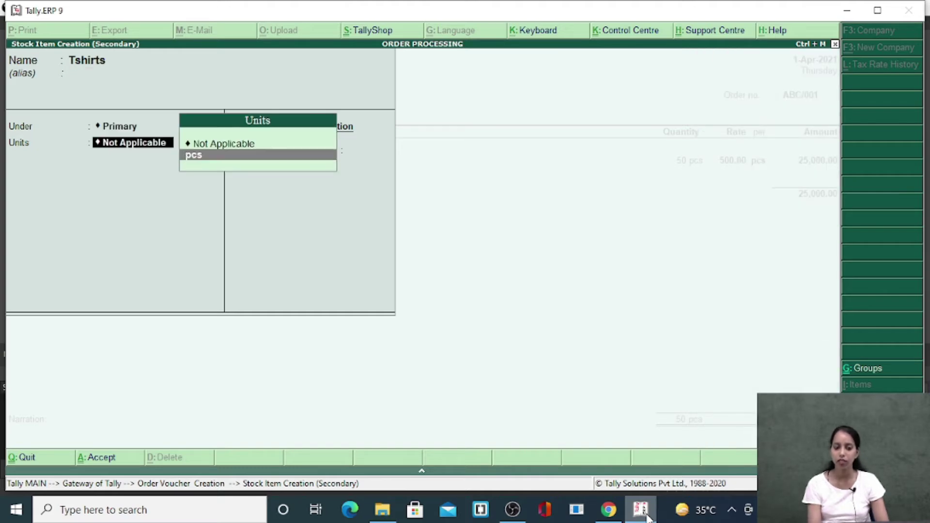
pyautogui.press('Return')
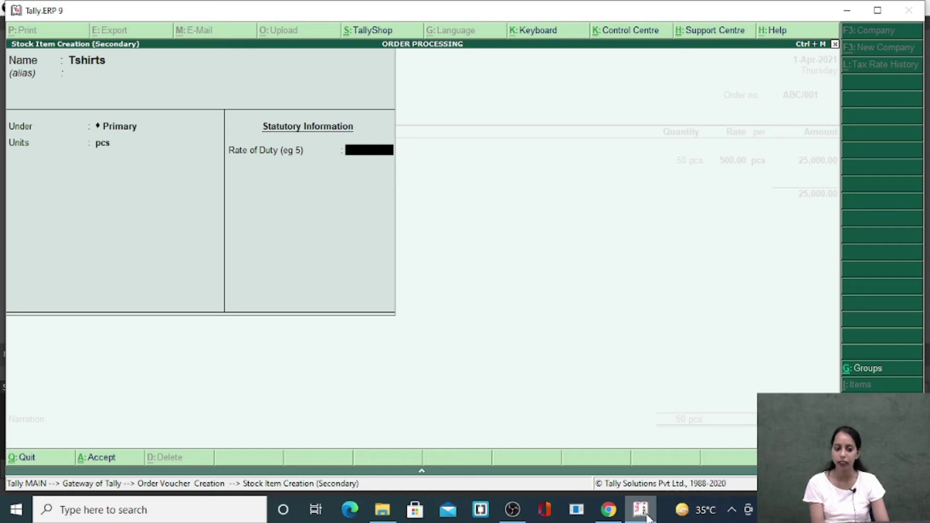
pyautogui.press('Return')
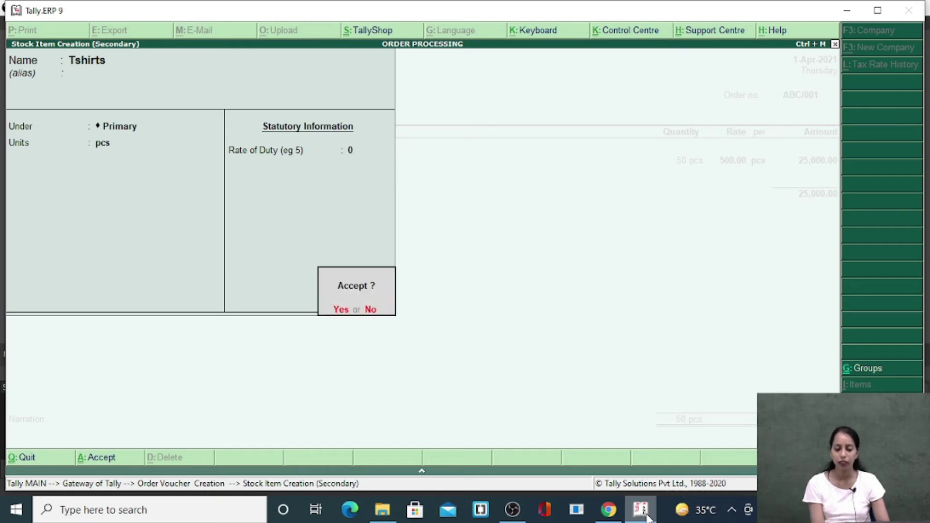
pyautogui.press('Return')
# Order 50 pcs of Tshirts at a rate of 700 per piece and end the purchase order's item list
pyautogui.write('50')
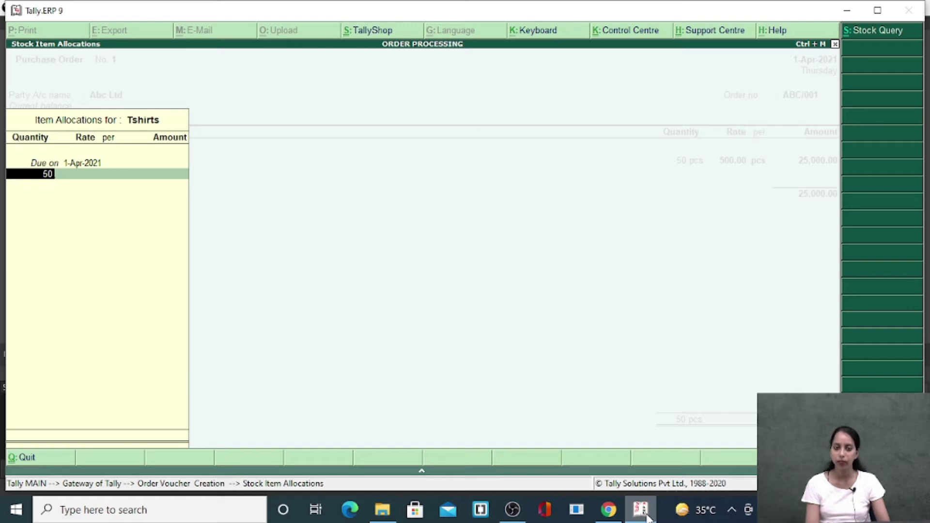
pyautogui.press('Return')
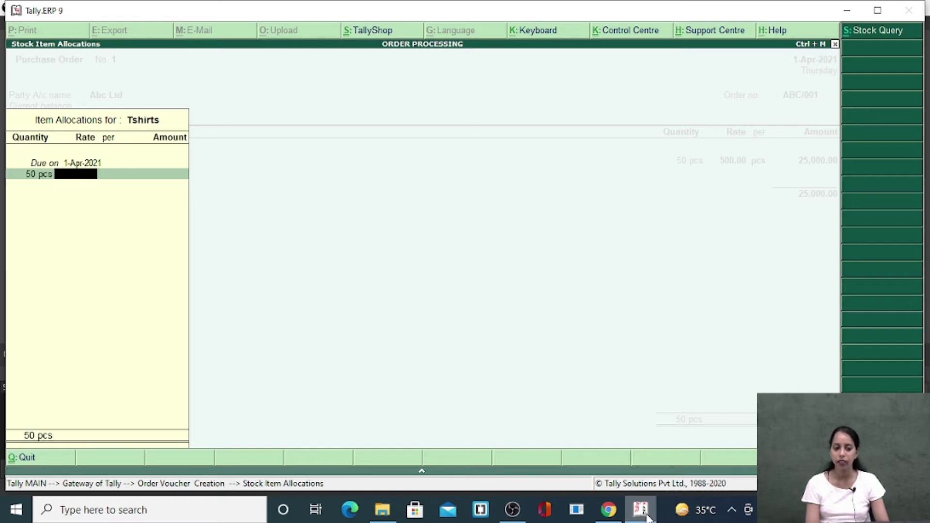
pyautogui.write('700')
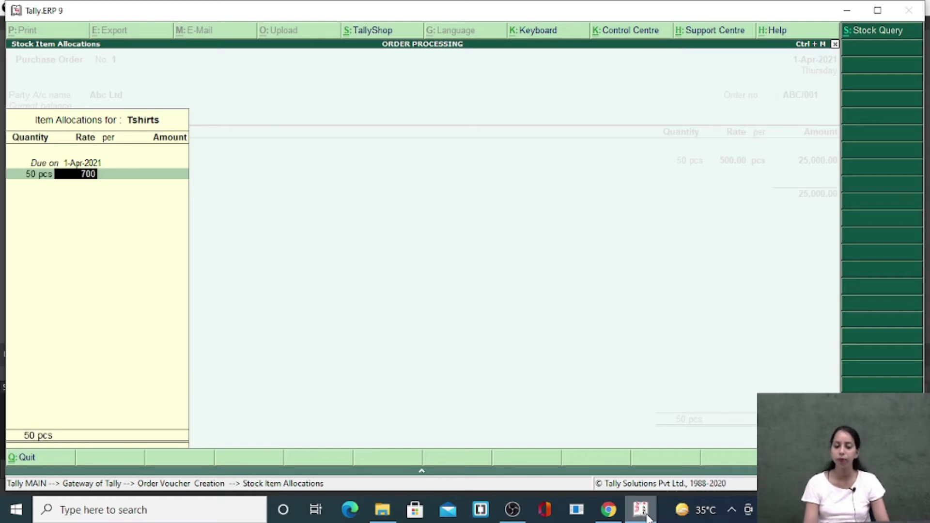
pyautogui.press('Return')
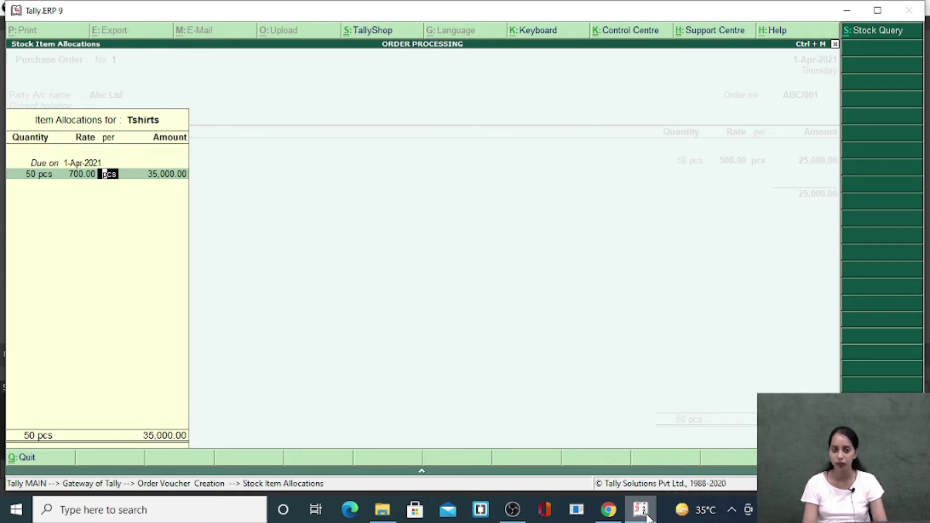
pyautogui.press('Return')
pyautogui.press('Return')
pyautogui.press('Return')
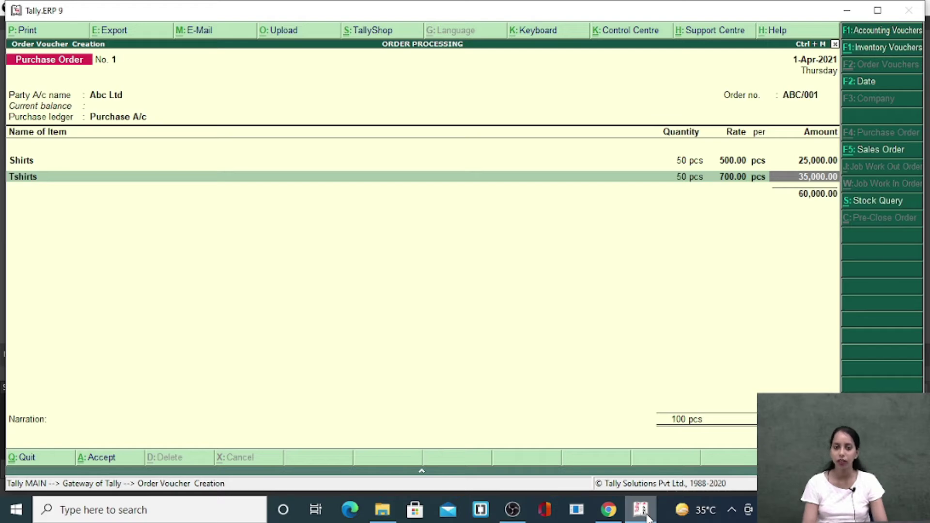
pyautogui.press('Return')
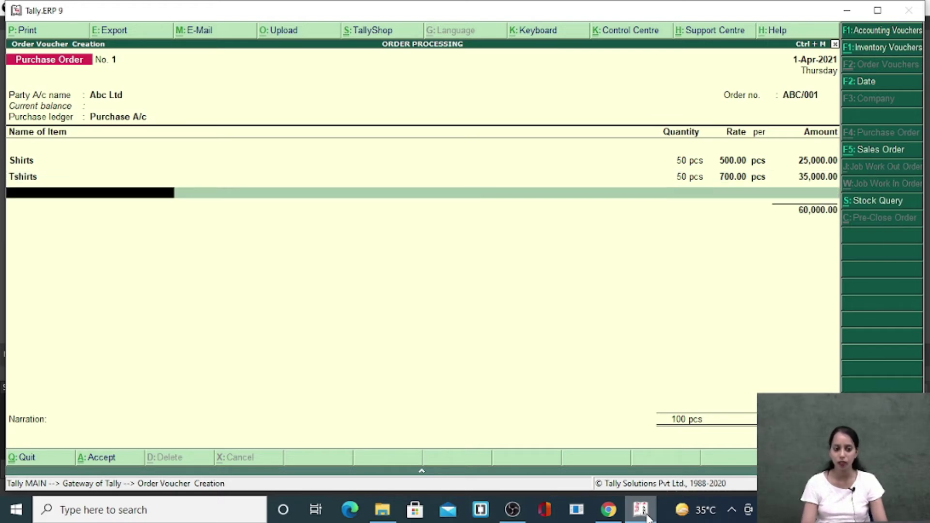
pyautogui.press('Return')
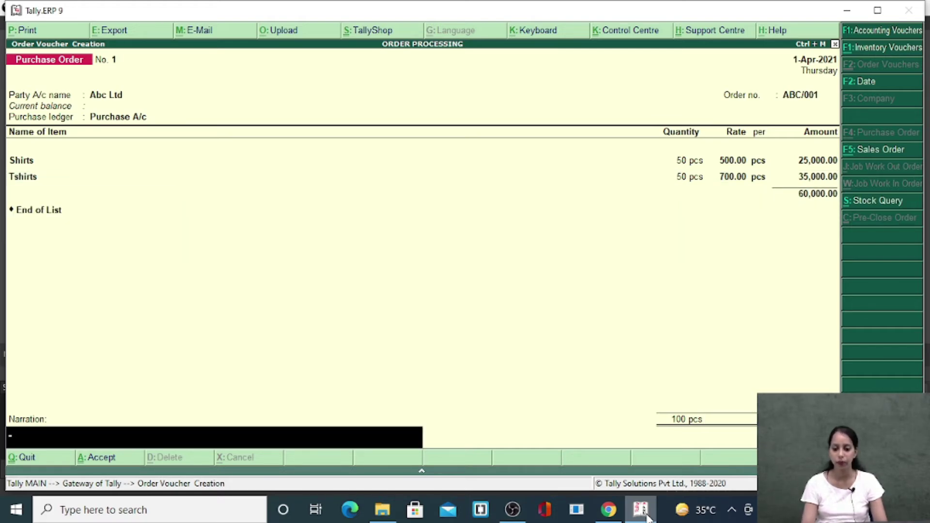
# Switch to inventory vouchers, open a new receipt note, and enter the purchase order's number as its reference number
pyautogui.hotkey('alt', 'F7')
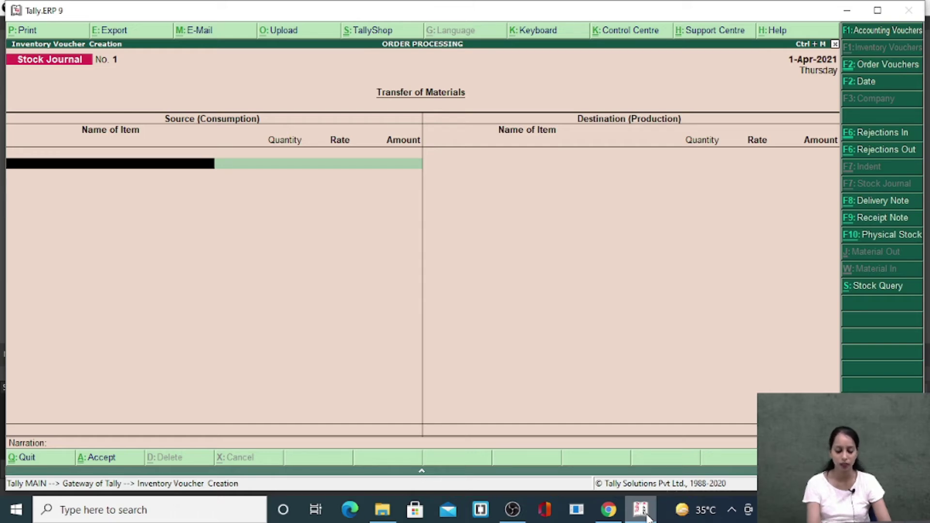
pyautogui.hotkey('alt', 'F6')
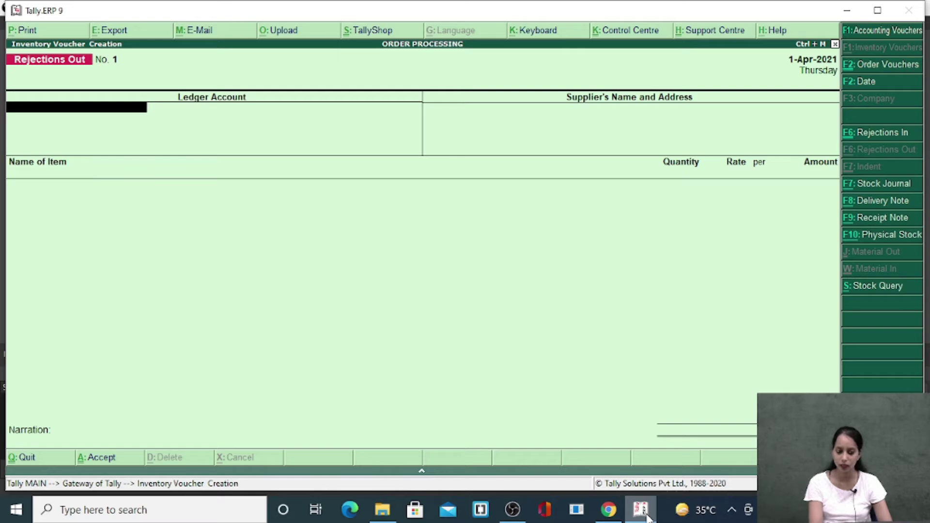
pyautogui.press('F9')
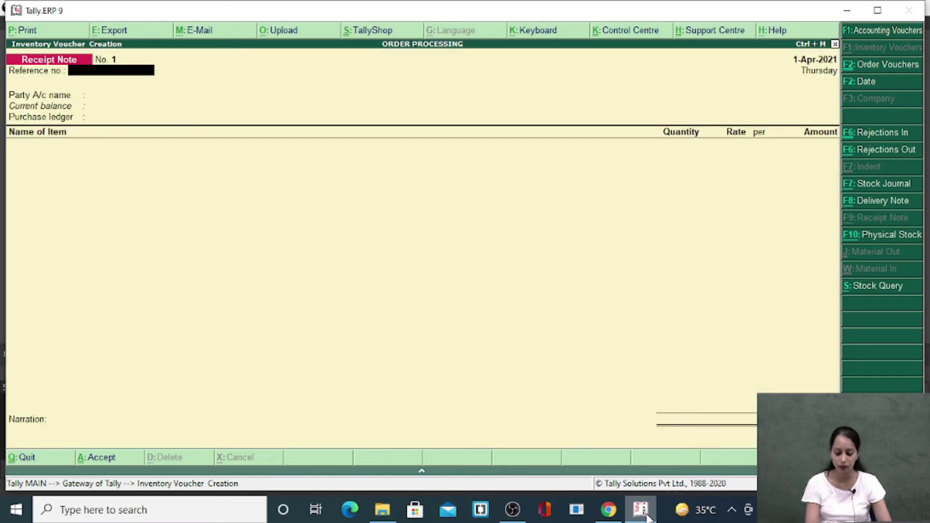
pyautogui.write('ABC/001')
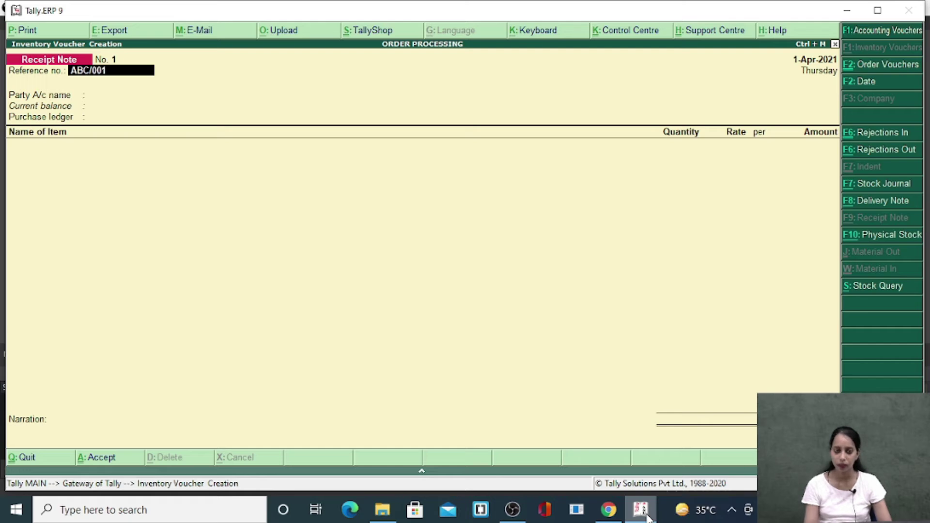
# Set Abc Ltd as the receipt note's party account and link its existing purchase order dated 1-Apr-2021
pyautogui.press('Return')
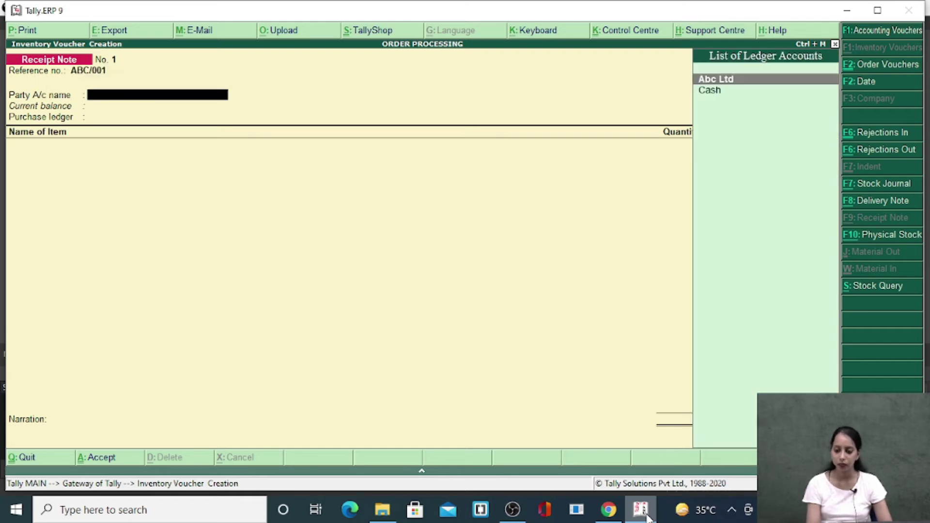
pyautogui.write('Abc')
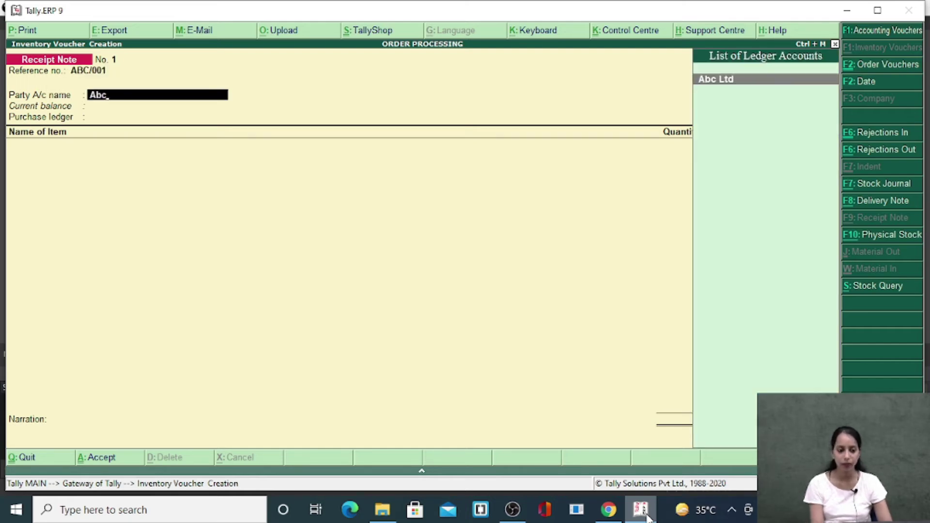
pyautogui.press('Return')
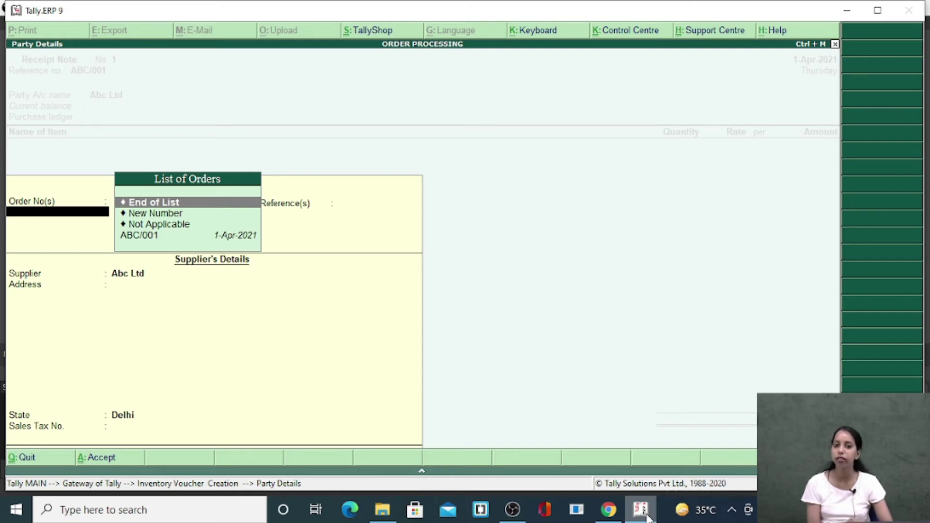
pyautogui.press('Down')
pyautogui.press('Down')
pyautogui.press('Down')
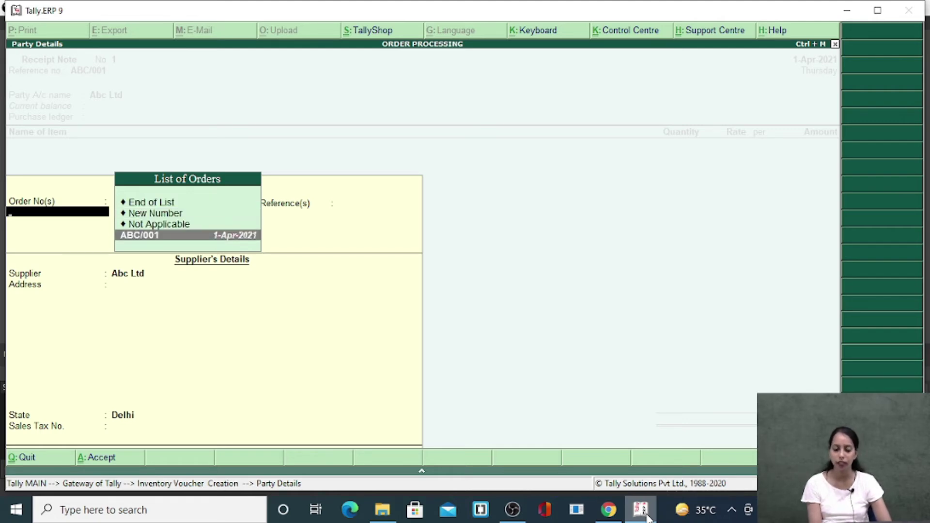
pyautogui.press('Return')
pyautogui.press('Return')
pyautogui.press('Return')
pyautogui.press('Return')
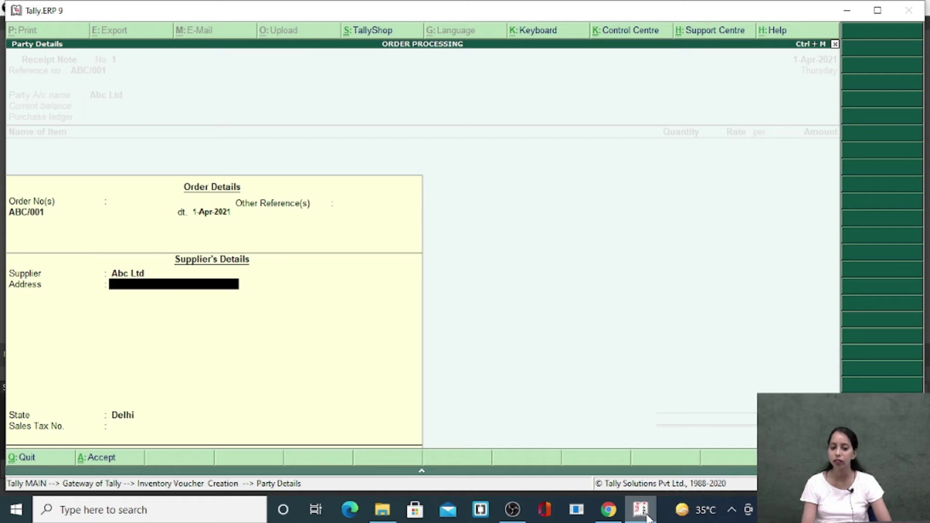
# Accept the supplier's details with the address left blank and use Purchase A/c as the purchase ledger
pyautogui.press('Return')
pyautogui.press('Return')
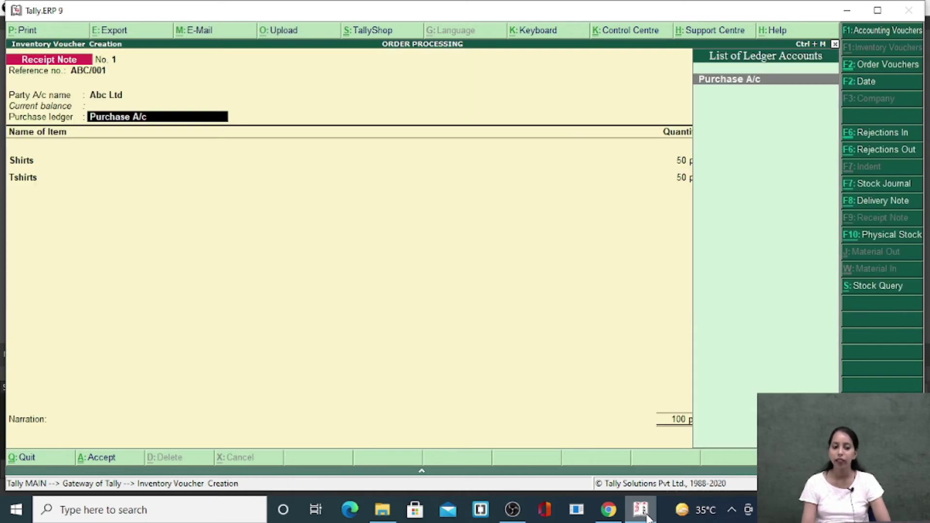
pyautogui.press('Return')
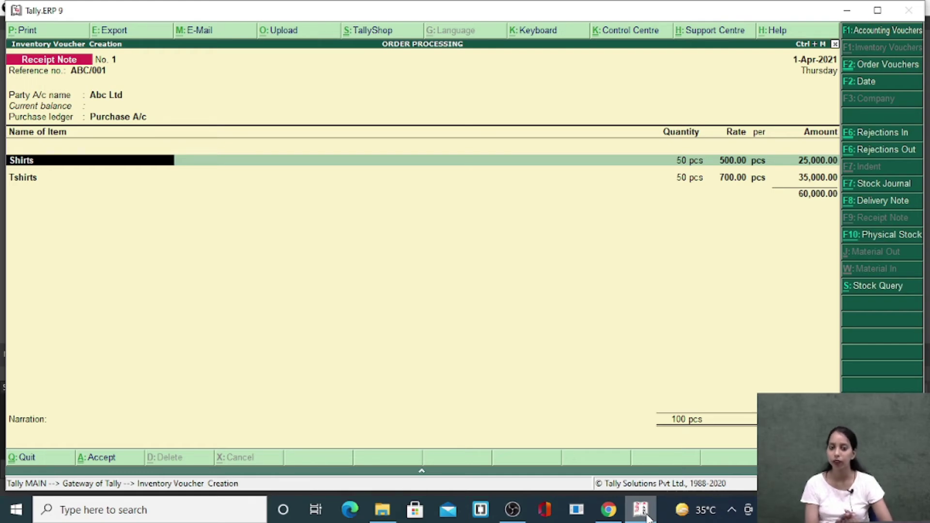
# Allocate the 50 pcs of Shirts at 500 per piece to the purchase order, using the receipt note's reference as tracking number
pyautogui.press('Return')
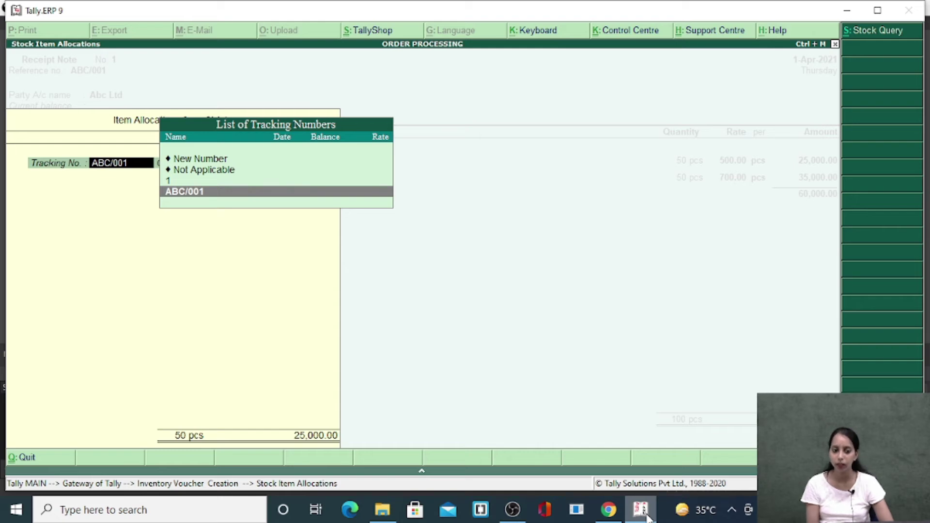
pyautogui.press('Return')
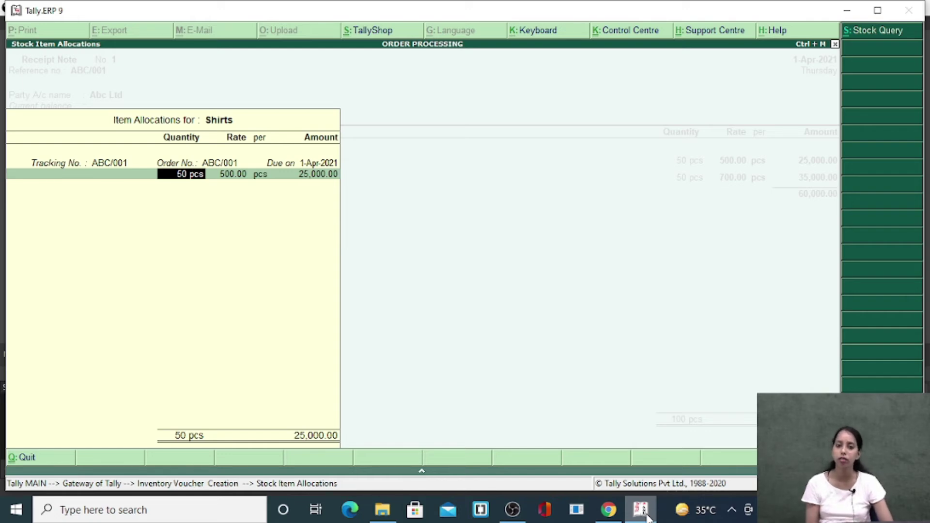
pyautogui.press('Return')
pyautogui.press('Return')
pyautogui.press('Return')
pyautogui.press('Return')
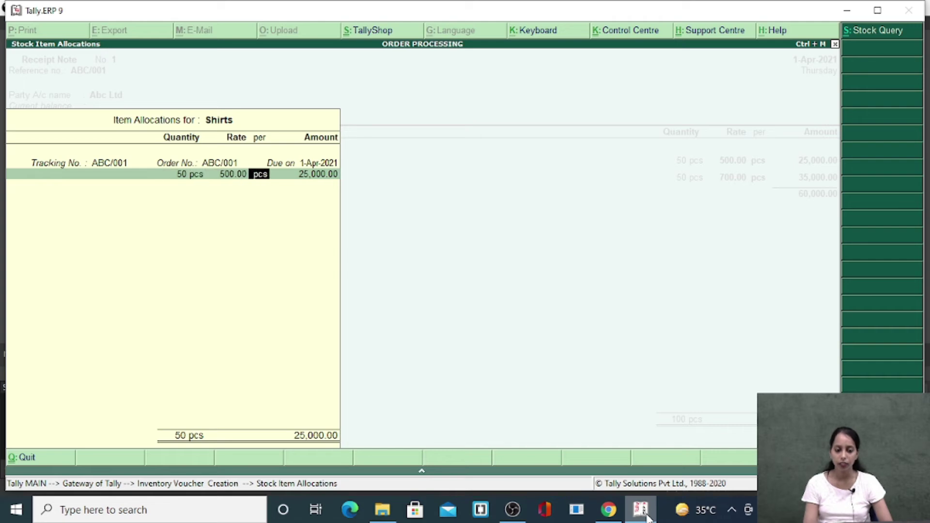
pyautogui.press('Return')
pyautogui.press('Return')
pyautogui.press('Return')
# Allocate the 50 pcs of Tshirts at 700 per piece to the same tracking and order numbers, and save the receipt note
pyautogui.press('Return')
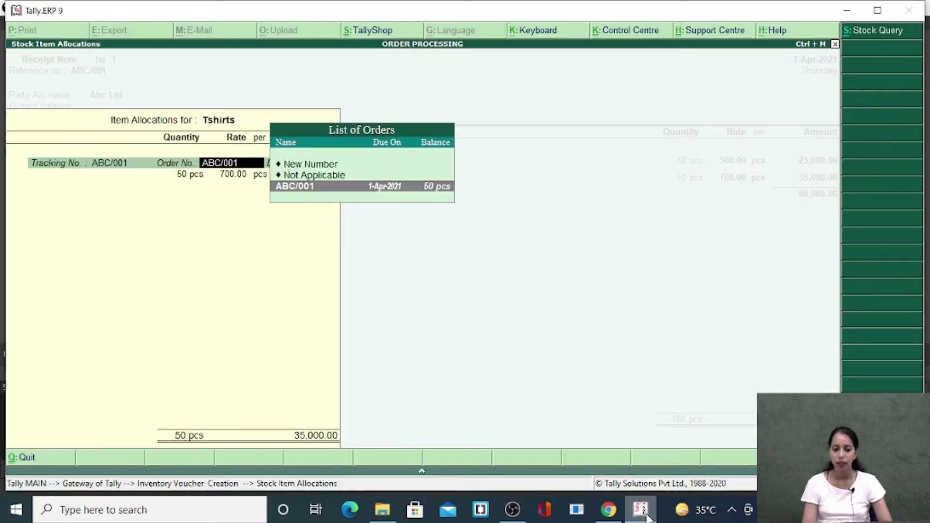
pyautogui.press('Return')
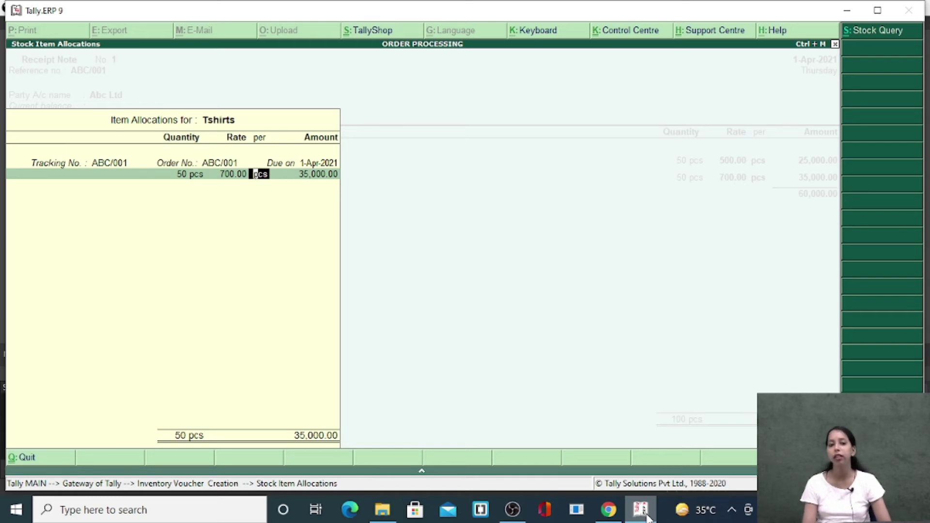
pyautogui.press('Return')
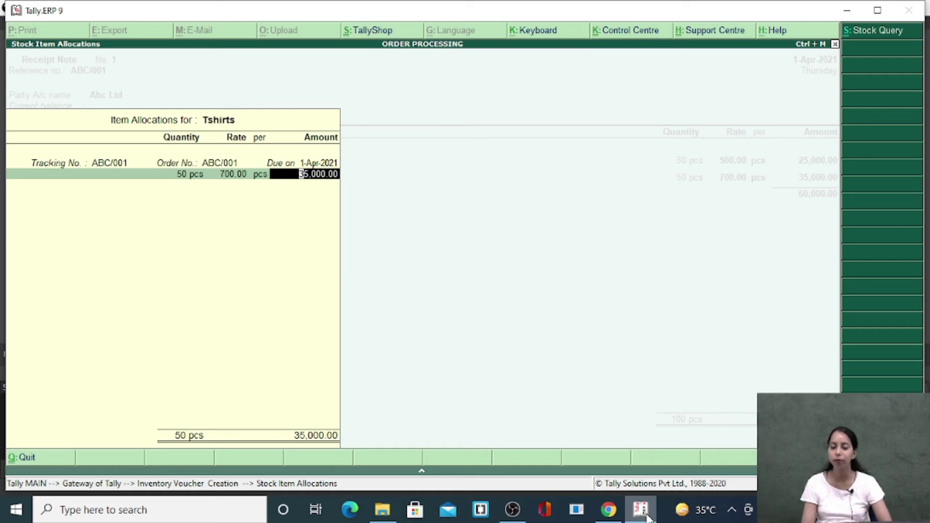
pyautogui.press('Return')
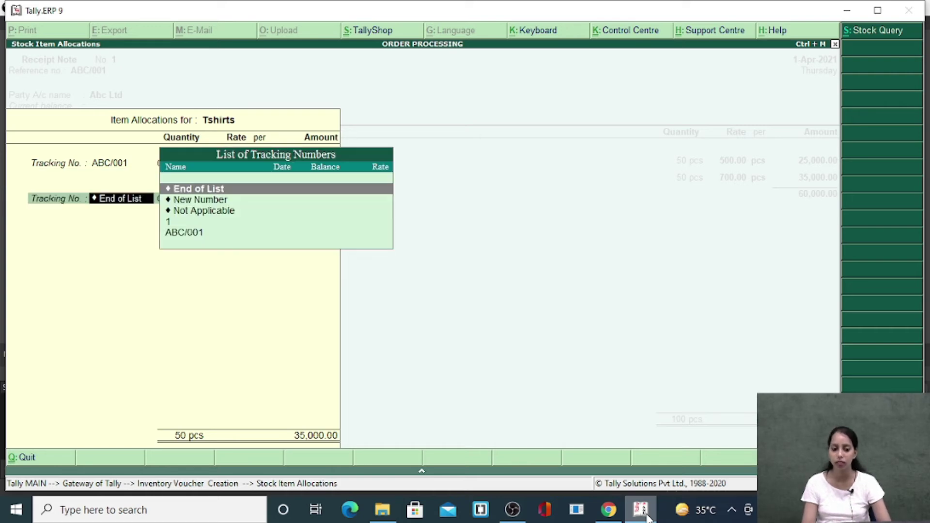
pyautogui.press('Return')
pyautogui.press('Return')
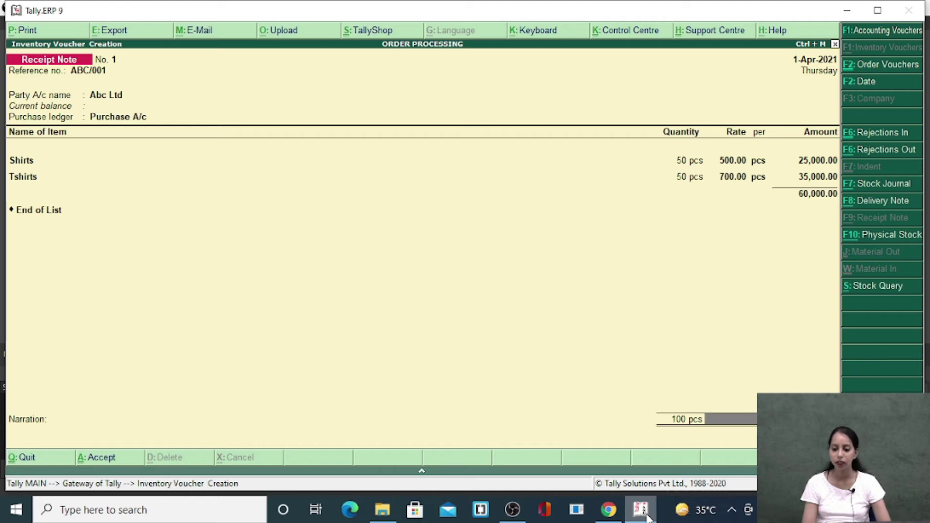
pyautogui.press('Return')
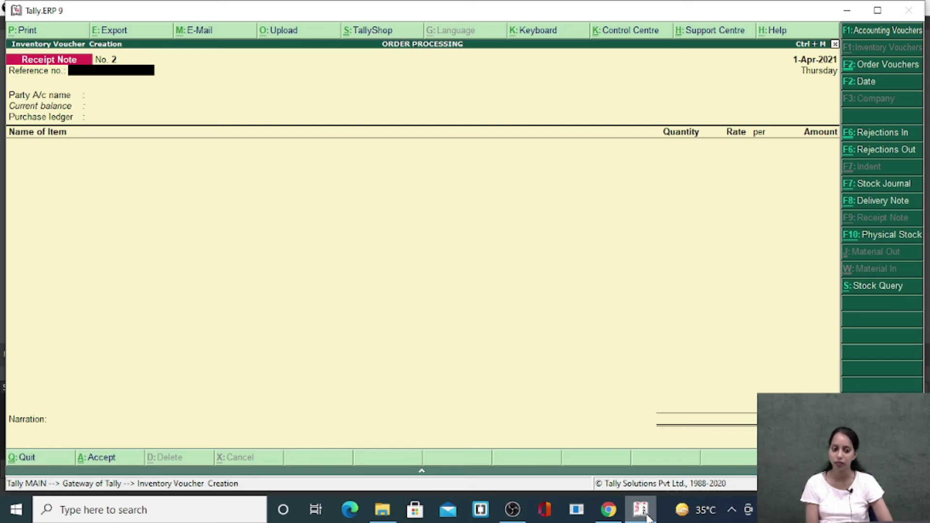
# Start a Rejections Out voucher with Abc Ltd as the ledger account and accept its supplier details
pyautogui.hotkey('ctrl', 'F6')
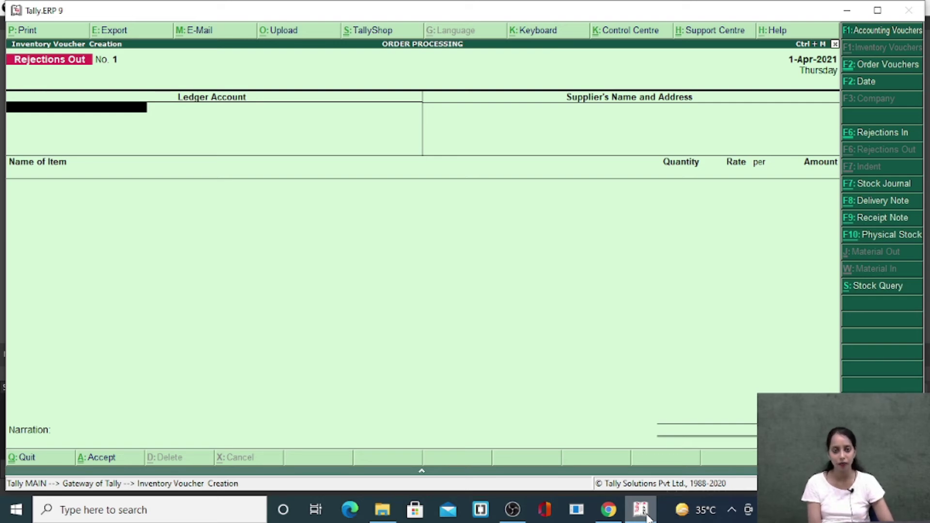
pyautogui.write('Abc')
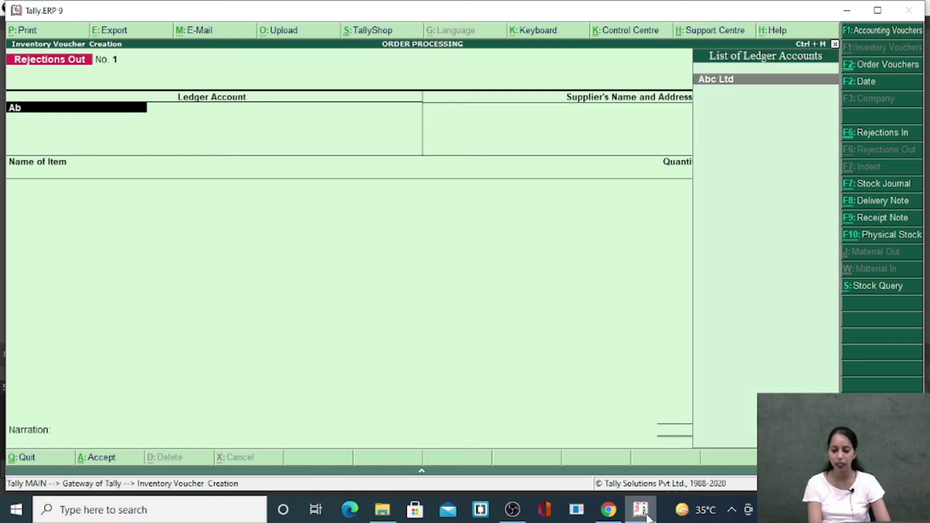
pyautogui.press('Return')
pyautogui.press('Return')
pyautogui.press('Return')
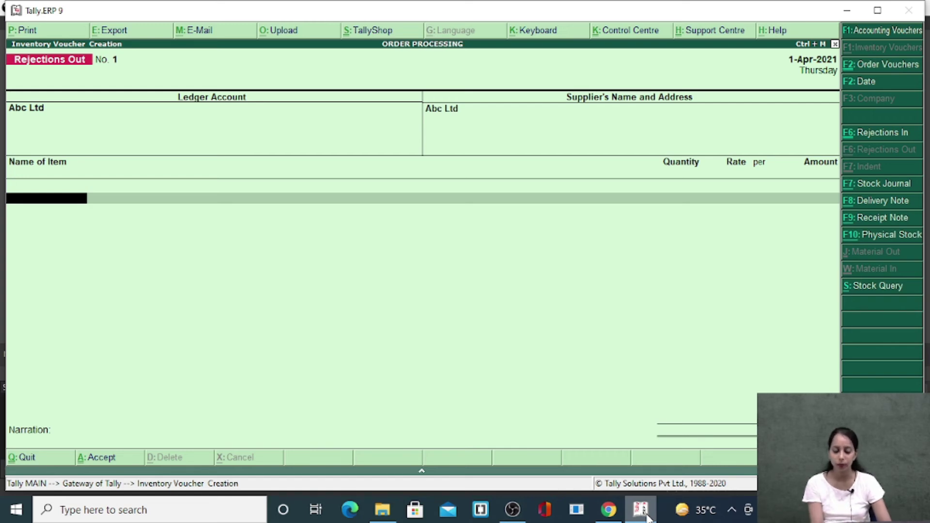
# Add Shirts to the Rejections Out voucher and allocate them to the receipt note's tracking number
pyautogui.write('Shir')
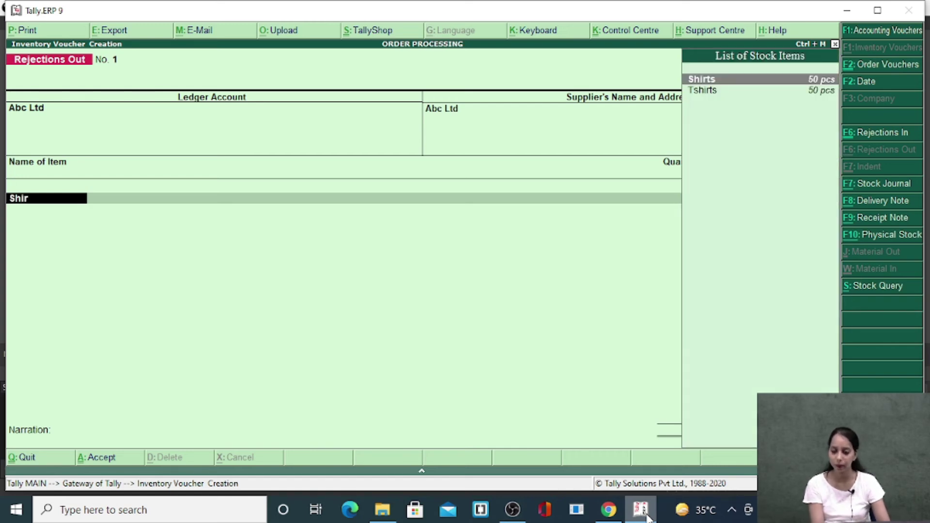
pyautogui.press('Return')
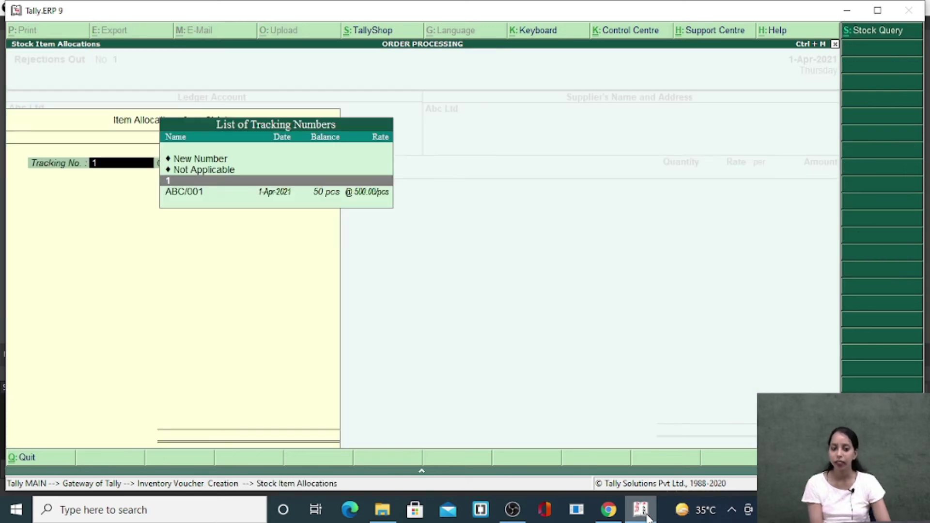
pyautogui.press('Down')
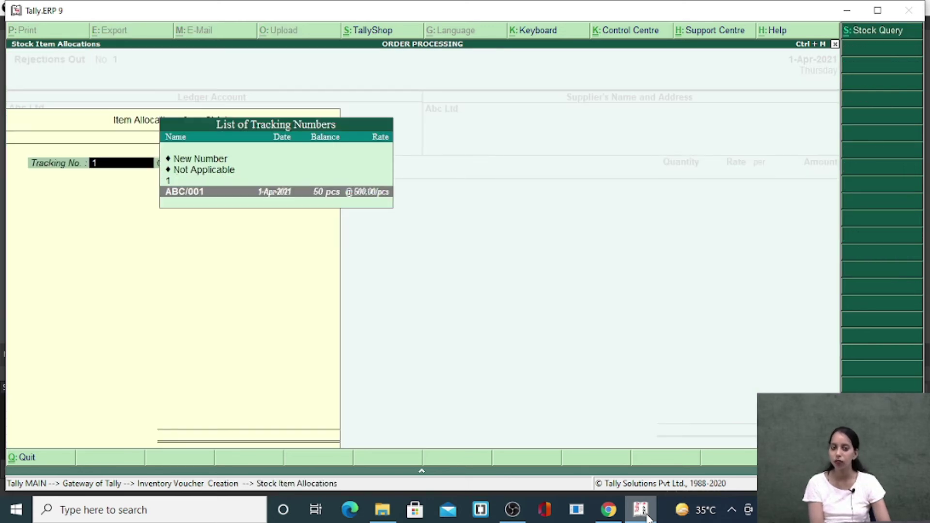
pyautogui.press('Return')
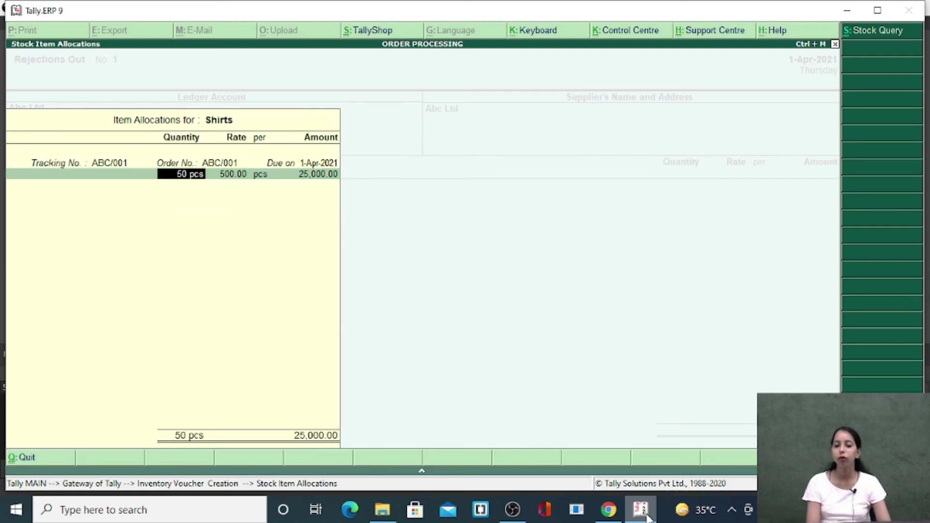
# Set the rejected Shirts quantity to 10 pcs, keep the rate of 500 per piece, and save the voucher
pyautogui.write('10')
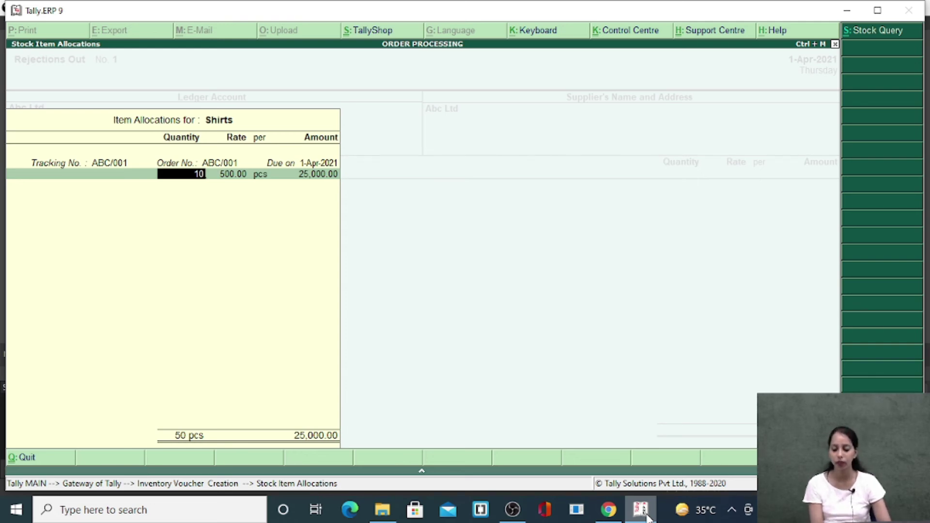
pyautogui.press('Return')
pyautogui.press('Return')
pyautogui.press('Return')
pyautogui.press('Return')
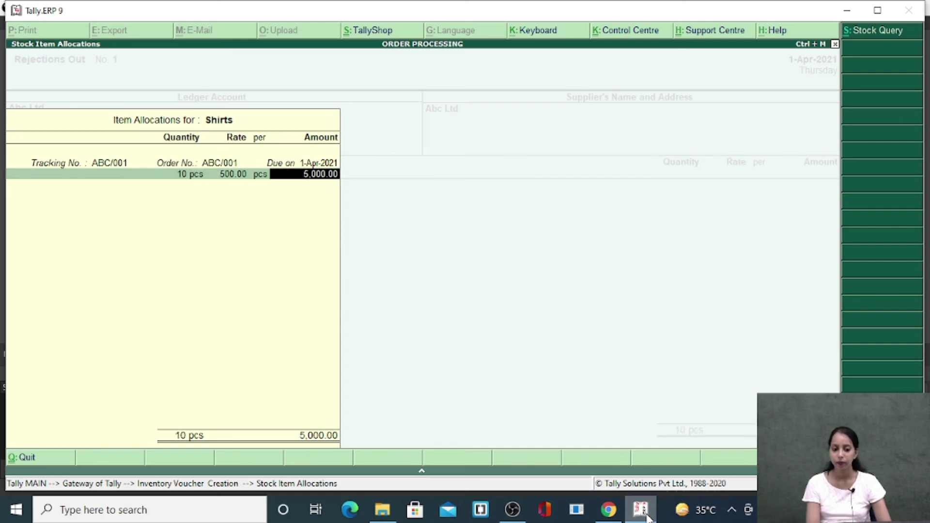
pyautogui.press('Return')
pyautogui.press('Return')
pyautogui.press('Return')
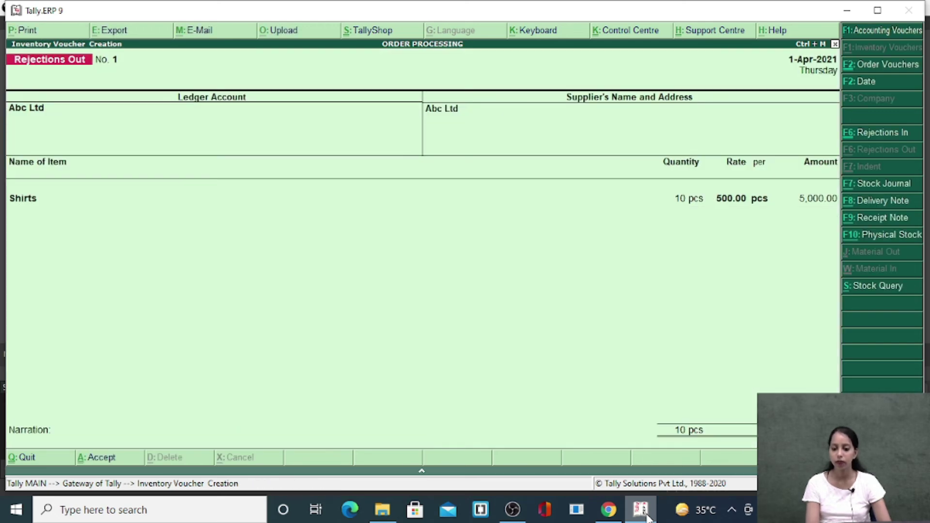
pyautogui.hotkey('ctrl', 'a')
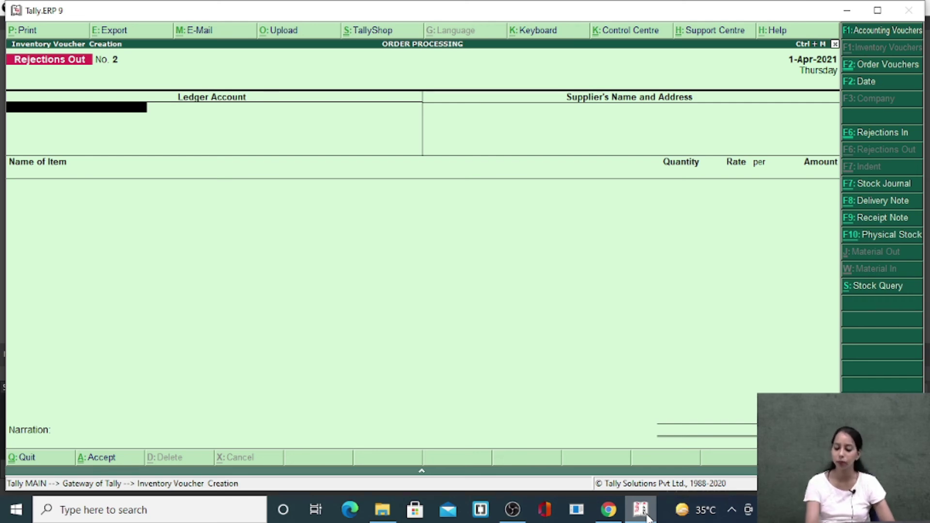
# Open a new purchase voucher and enter the purchase order's number as the supplier invoice number, dated 1-Apr-2021
pyautogui.press('F9')
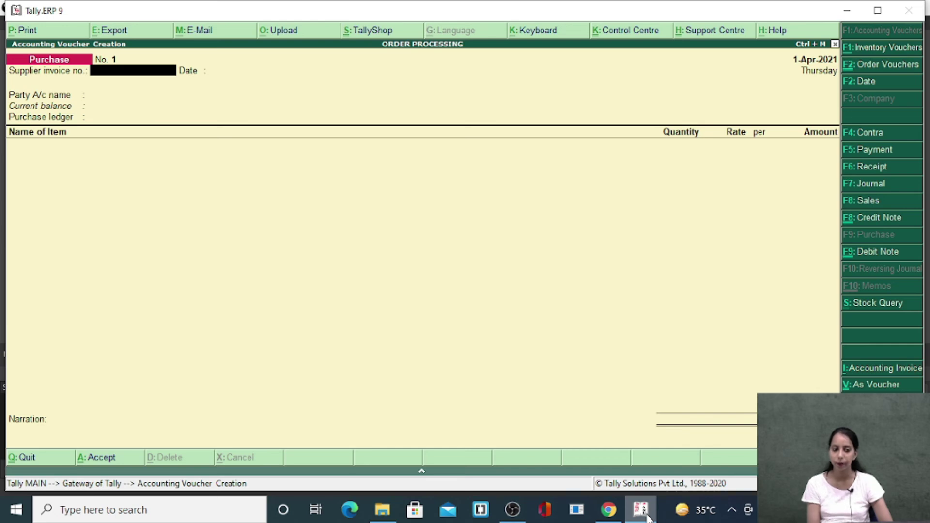
pyautogui.write('a')
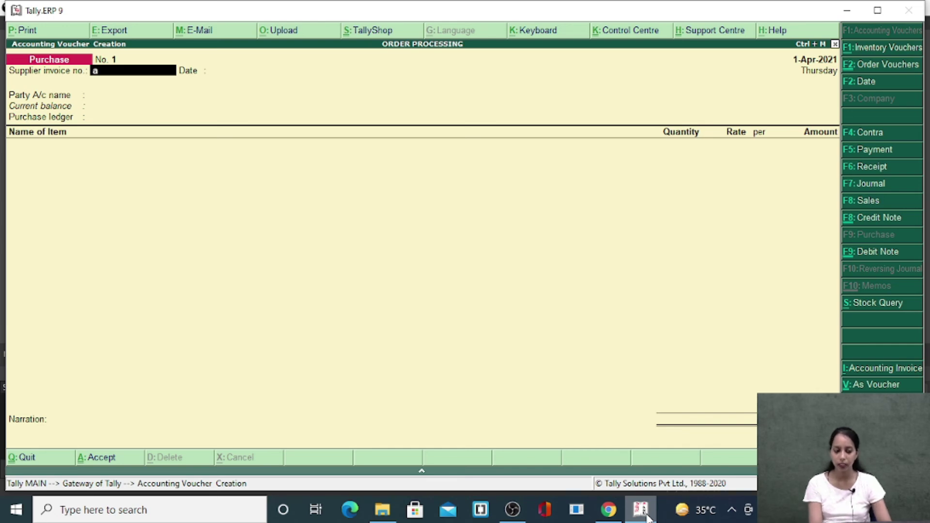
pyautogui.press('BackSpace')
pyautogui.write('ABC')
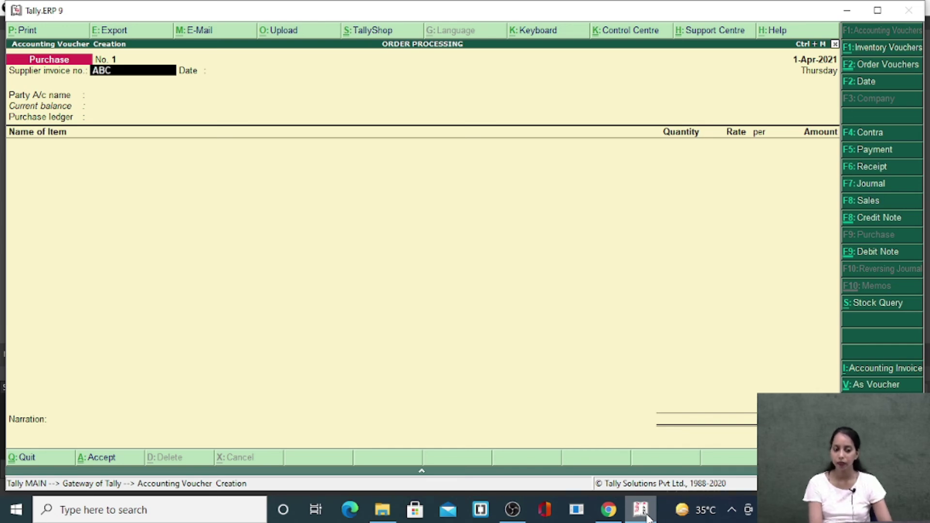
pyautogui.write('/001')
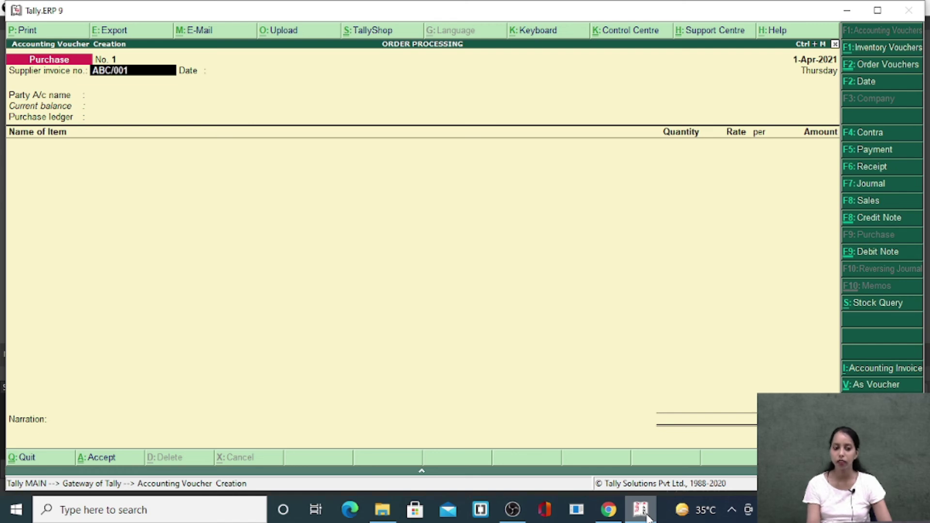
pyautogui.press('Return')
pyautogui.press('Return')
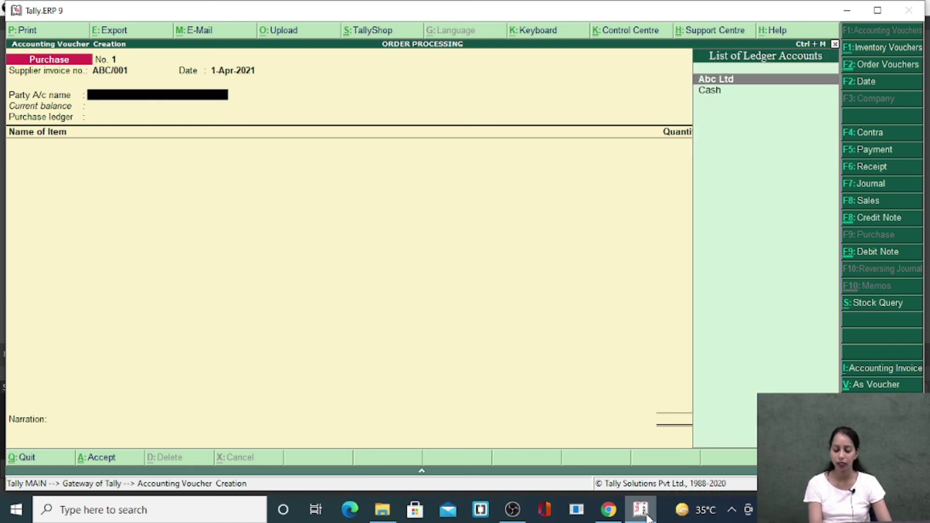
# Set Abc Ltd as the purchase voucher's party account and link its receipt note through the tracking number
pyautogui.write('Abc')
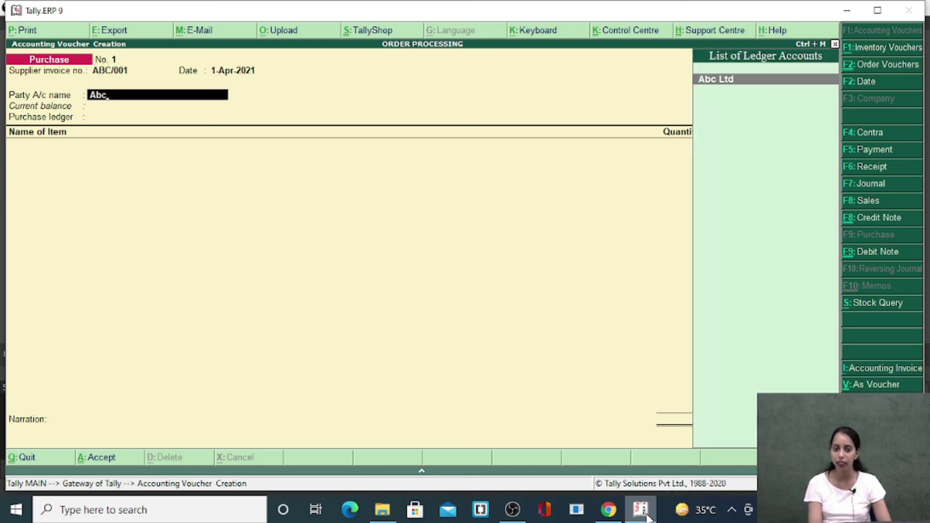
pyautogui.press('Return')
pyautogui.press('Down')
pyautogui.press('Down')
pyautogui.press('Down')
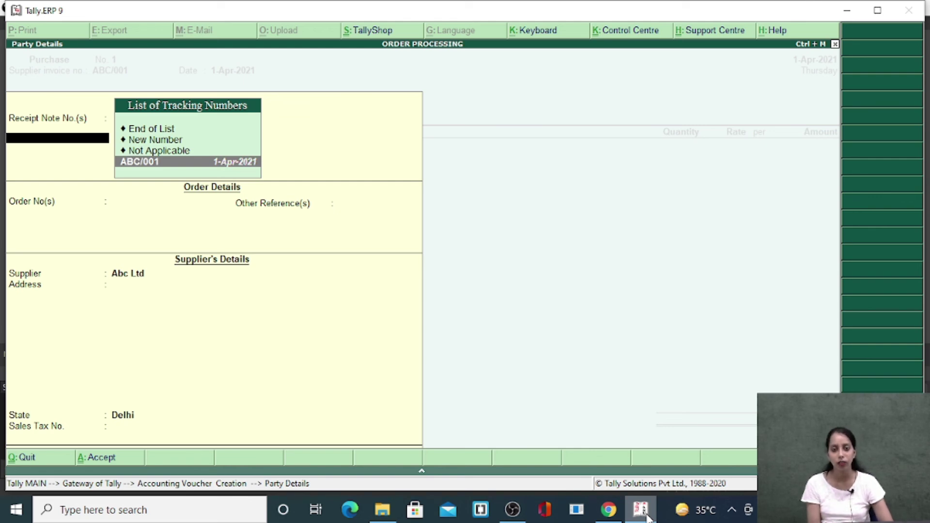
pyautogui.press('Return')
pyautogui.press('Return')
pyautogui.press('Return')
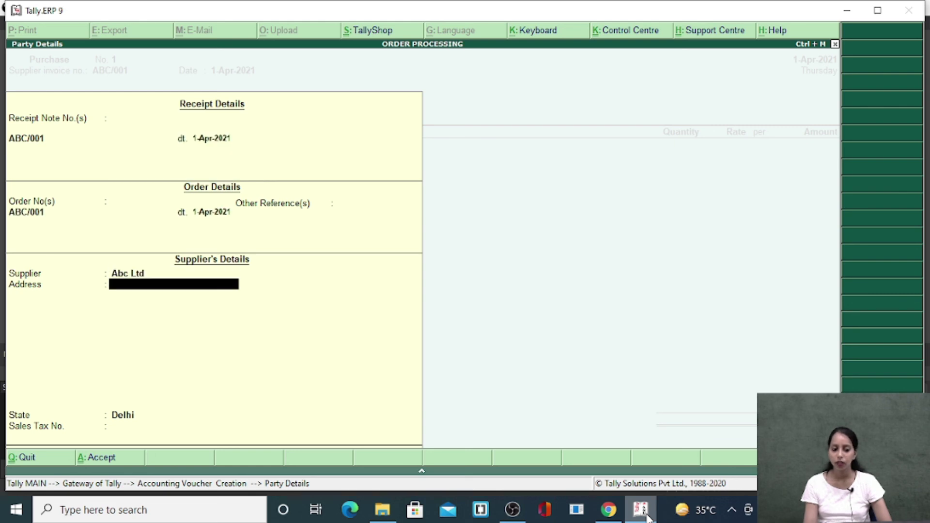
# Accept the supplier details for Abc Ltd and assign Purchase A/c as the purchase ledger
pyautogui.press('Return')
pyautogui.press('Return')
pyautogui.press('Return')
pyautogui.press('Return')
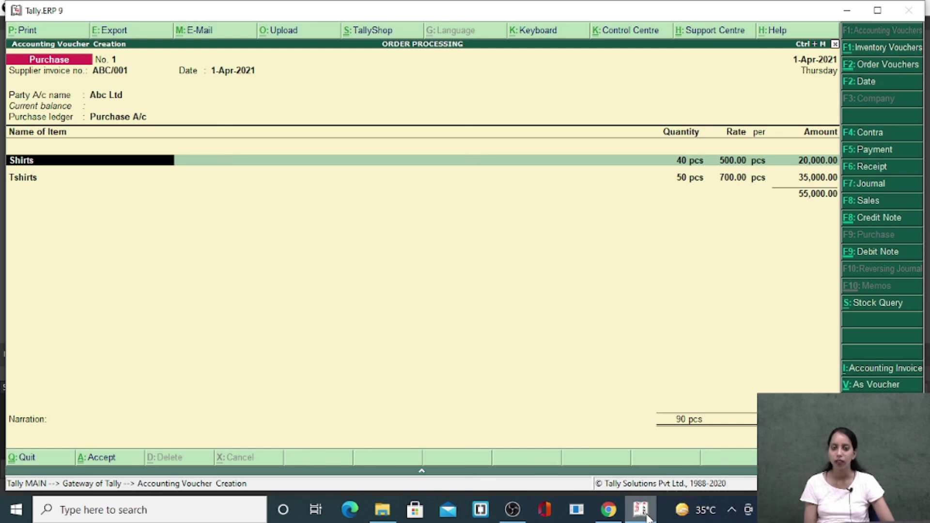
# Accept the Shirts line with its tracking and order allocation of 40 pcs at 500 per piece
pyautogui.press('Return')
pyautogui.press('Return')
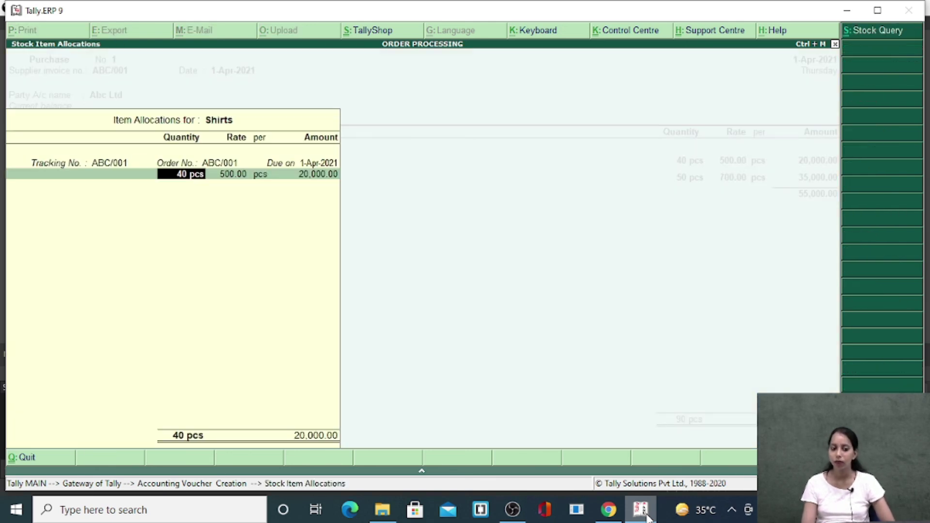
pyautogui.press('Return')
pyautogui.press('Return')
pyautogui.press('Return')
pyautogui.press('Return')
pyautogui.press('Return')
# Accept the Tshirts allocation of 50 pcs at 700 per piece against the receipt note's tracking number and save the purchase voucher
pyautogui.press('Return')
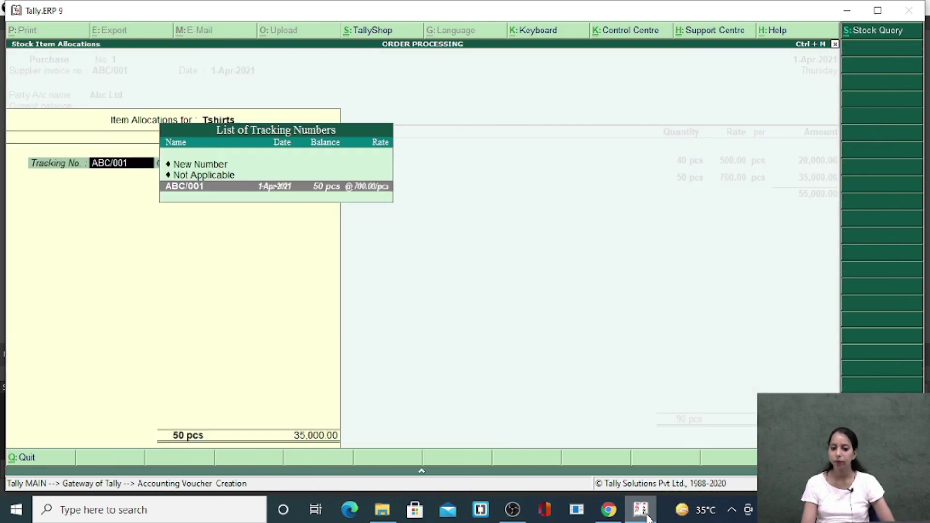
pyautogui.press('Return')
pyautogui.press('Return')
pyautogui.press('Return')
pyautogui.press('Return')
pyautogui.press('Return')
pyautogui.press('Return')
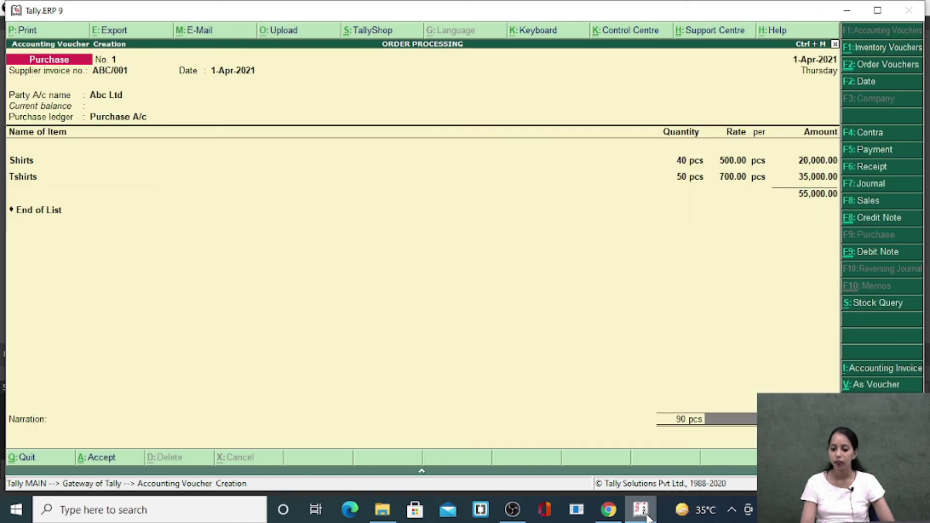
# Leave voucher entry and display the Day Book to review the vouchers recorded for 1-Apr-2021
pyautogui.hotkey('alt', 'F7')
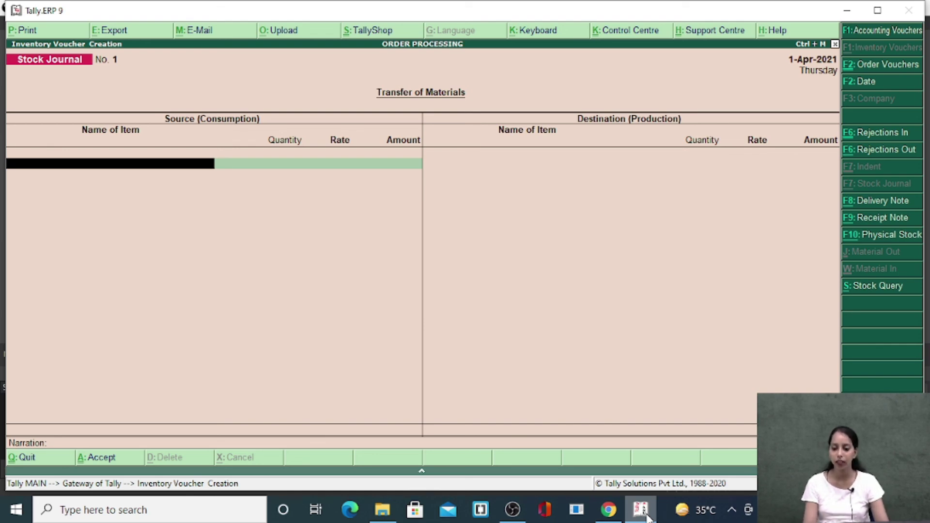
pyautogui.press('Escape')
pyautogui.press('Down')
pyautogui.press('Down')
pyautogui.press('Down')
pyautogui.press('Down')
pyautogui.press('Down')
pyautogui.press('Down')
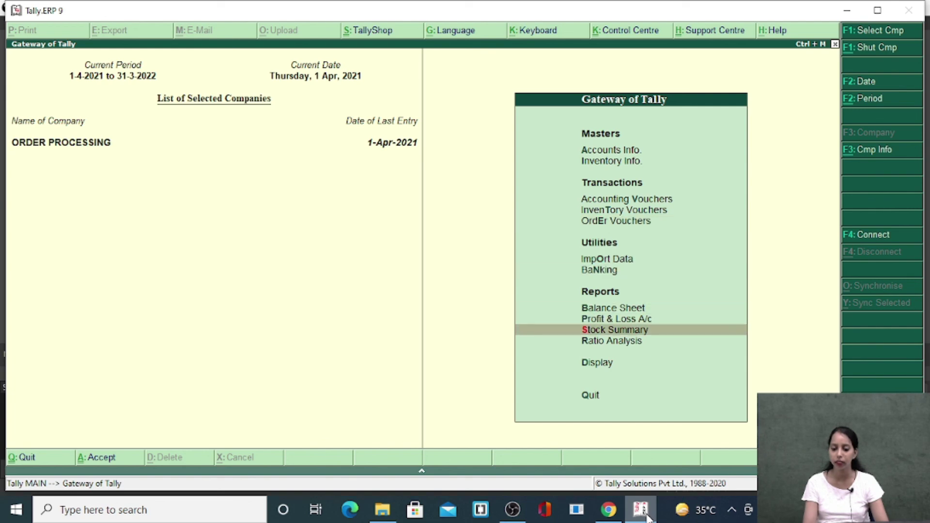
pyautogui.press('Down')
pyautogui.press('Down')
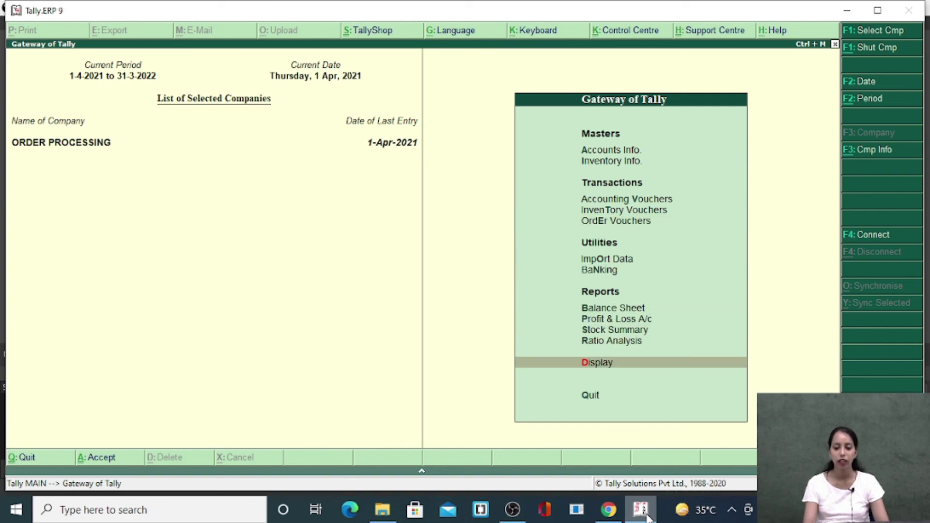
pyautogui.press('Return')
pyautogui.press('Down')
pyautogui.press('Return')
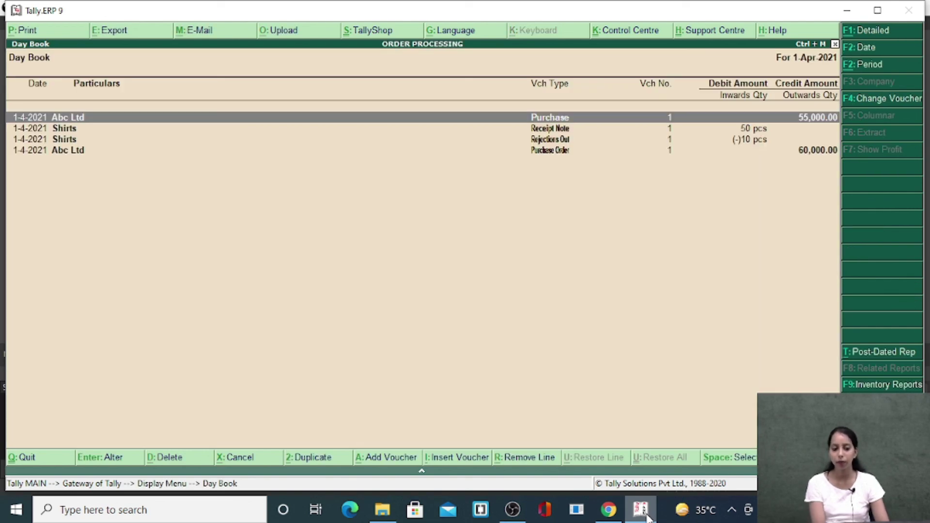